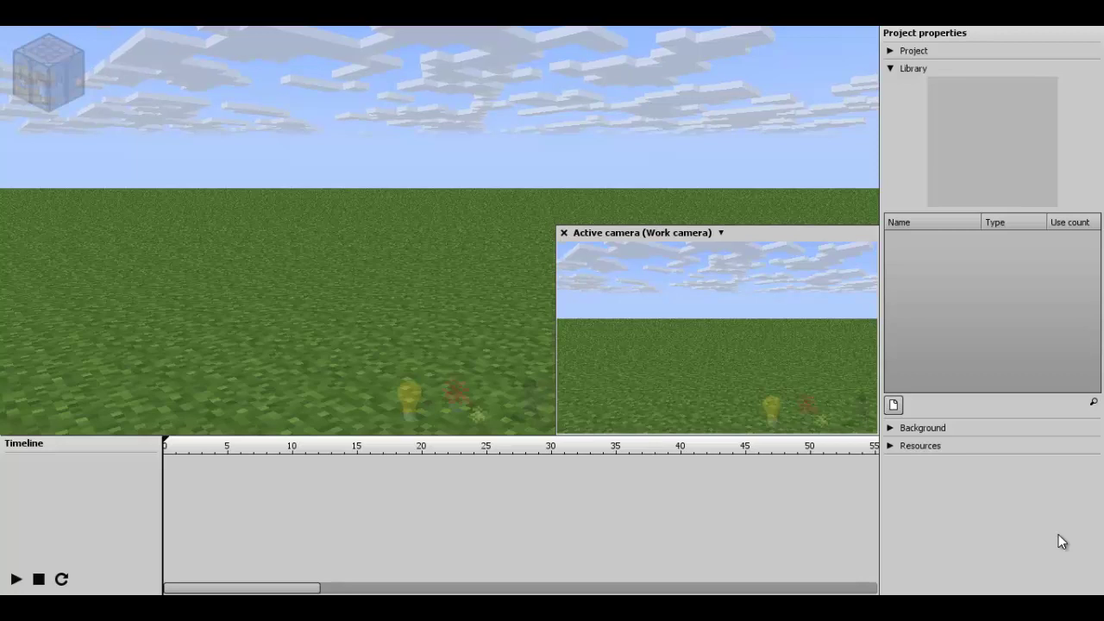
# Create a Human character with the Minecraft skin and frame it from the front in the scene.
pyautogui.moveTo(12, 62)
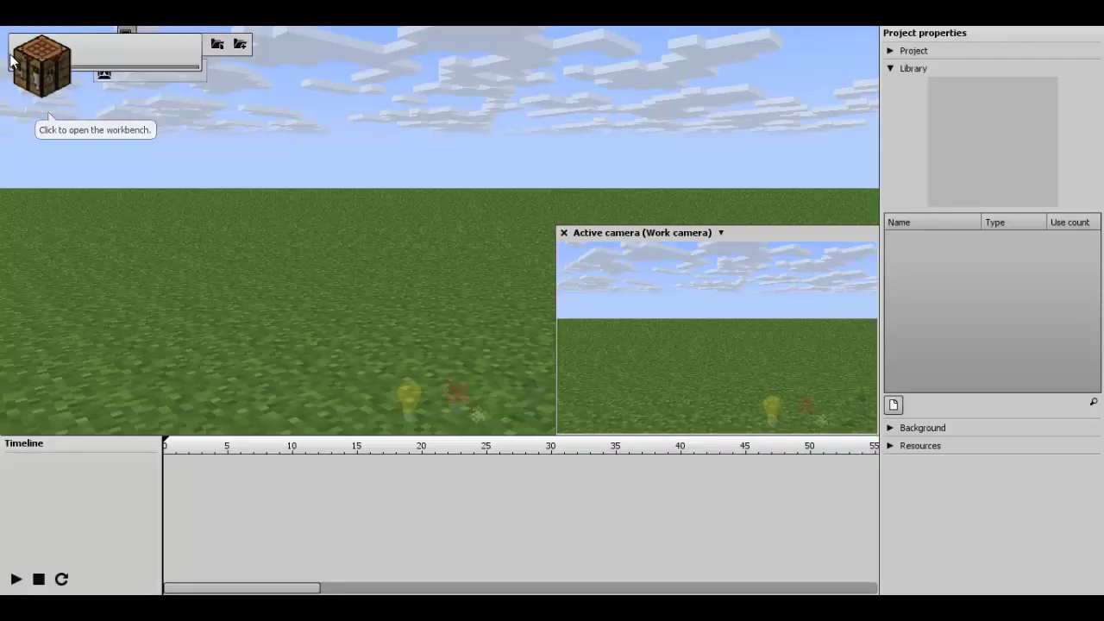
pyautogui.click(43, 77)
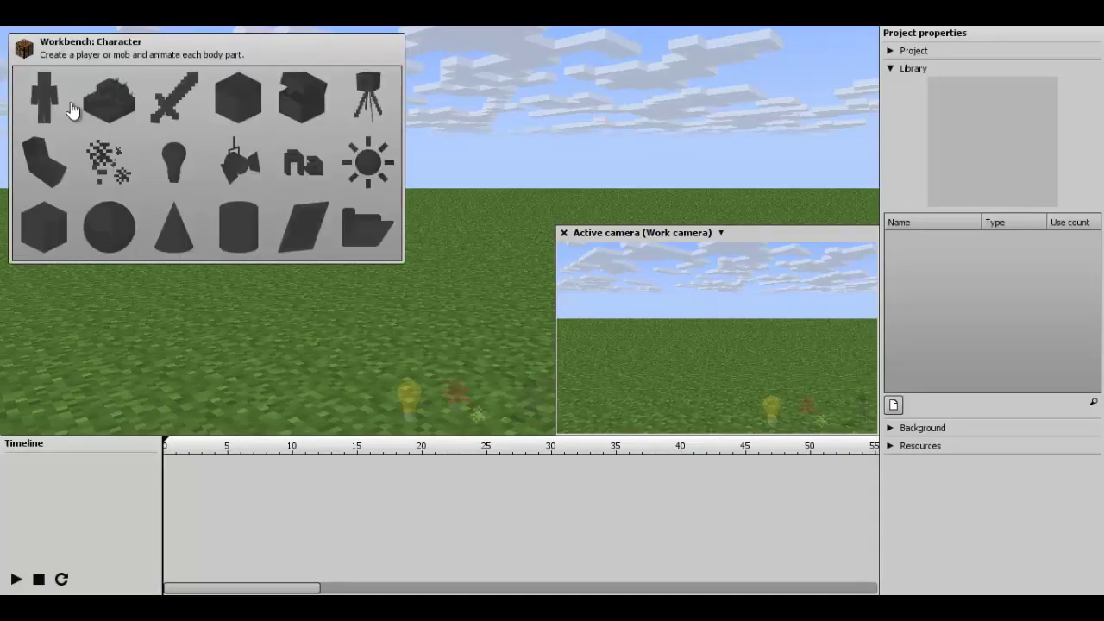
pyautogui.click(40, 103)
pyautogui.moveTo(187, 214); pyautogui.dragTo(437, 227, button='right')
pyautogui.press('w')
pyautogui.moveTo(438, 233); pyautogui.dragTo(437, 232)
pyautogui.scroll(4, 437, 232)
pyautogui.scroll(-3, 435, 234)
pyautogui.moveTo(436, 233); pyautogui.dragTo(436, 237, button='right')
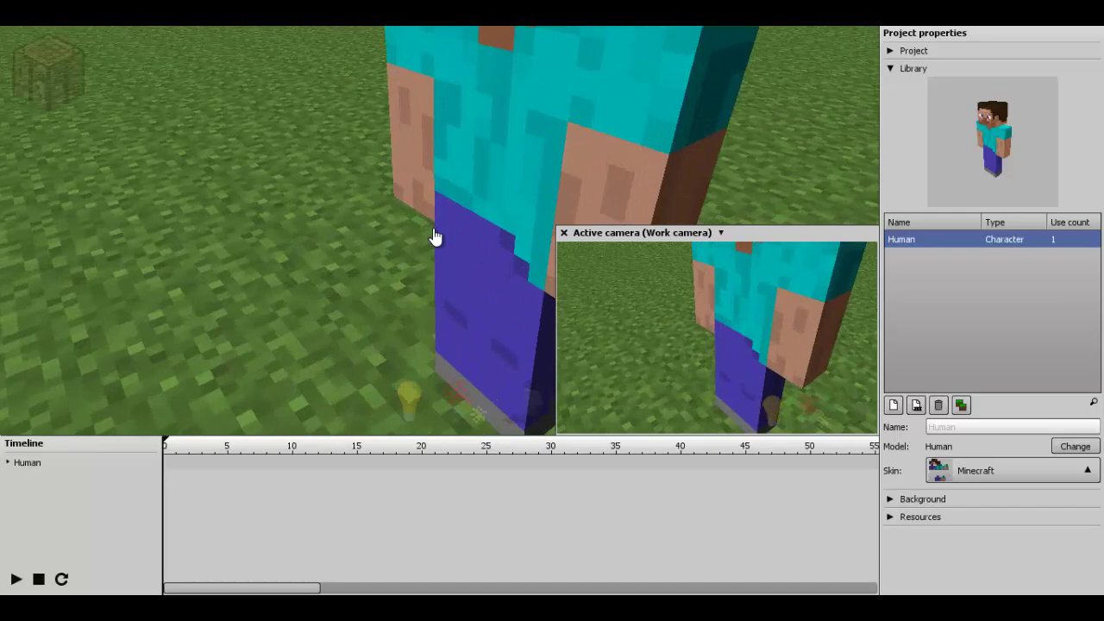
pyautogui.moveTo(435, 237); pyautogui.dragTo(435, 233, button='right')
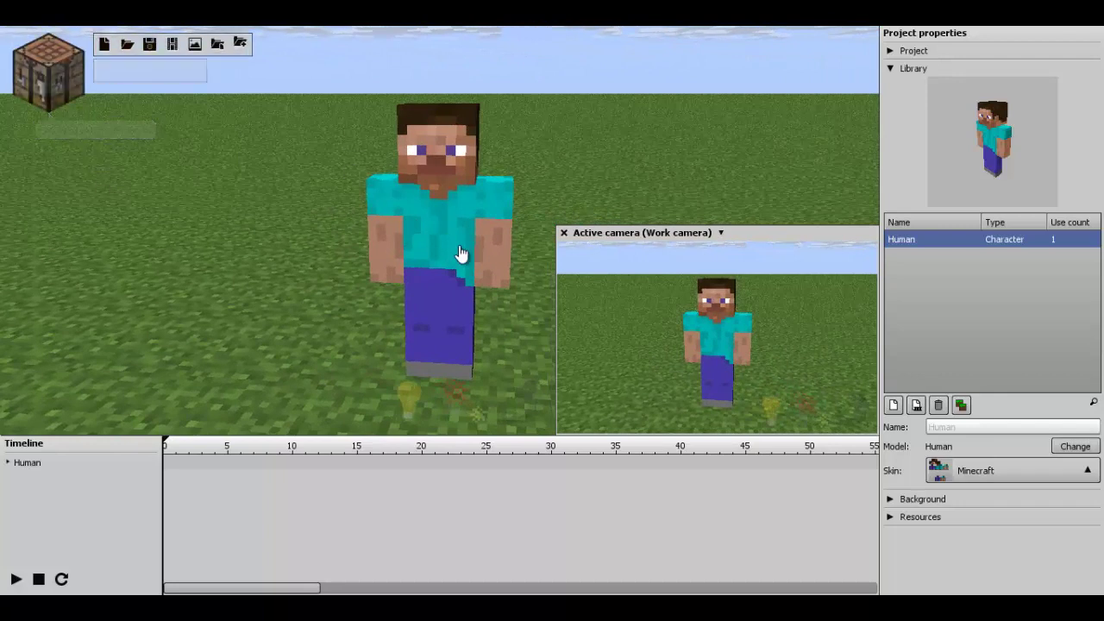
# Keyframe the character's right arm hanging at frame 0 and raised beside the head at frame 16, then preview the motion.
pyautogui.click(7, 463)
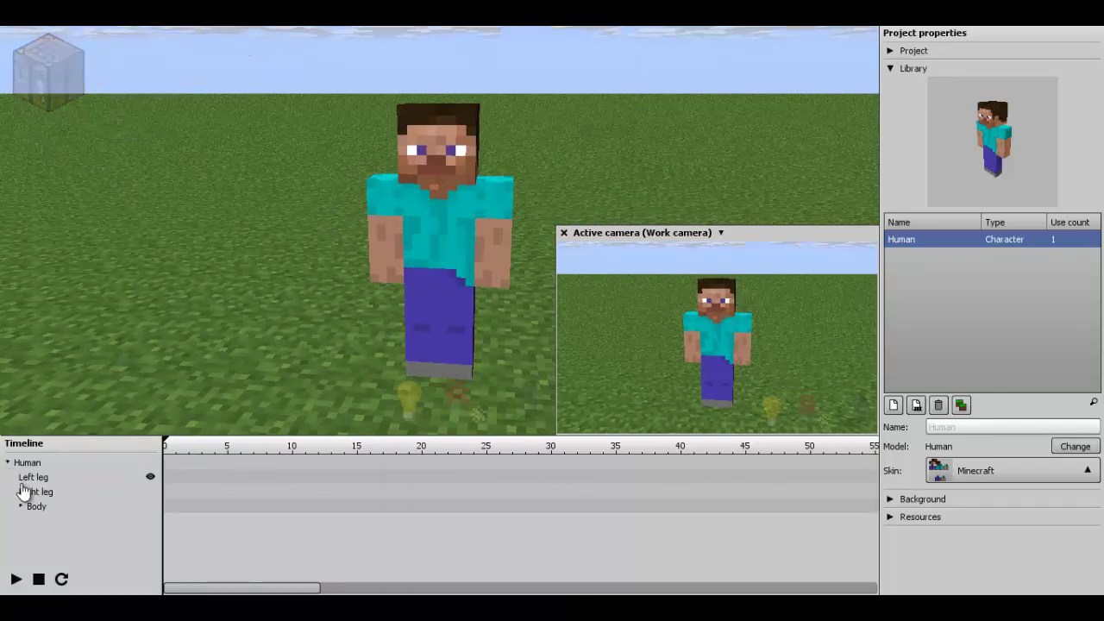
pyautogui.click(21, 507)
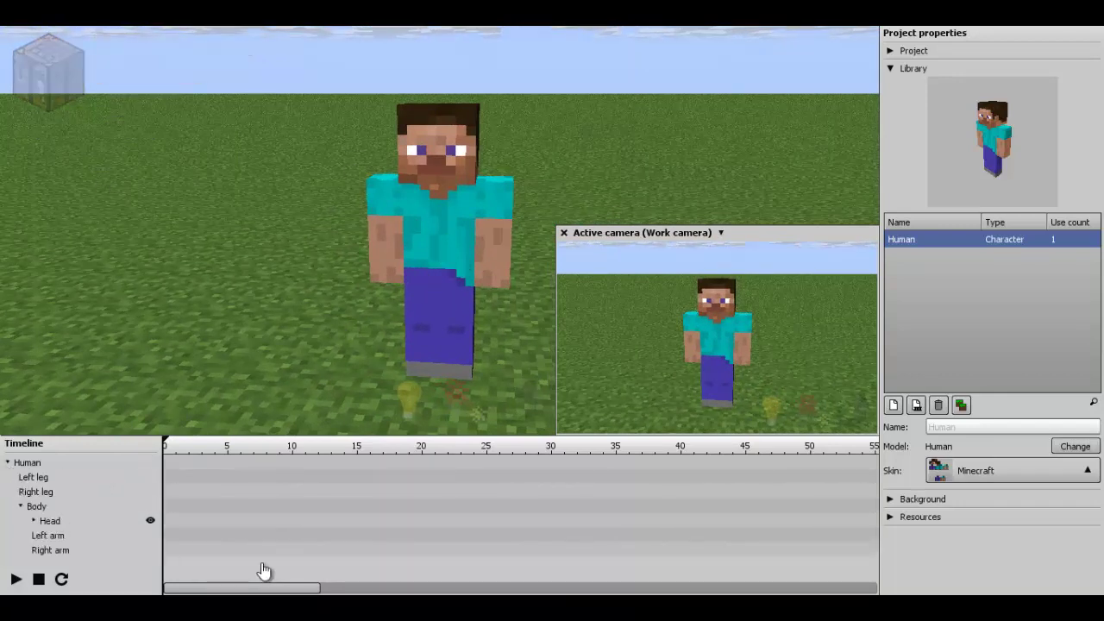
pyautogui.click(166, 554)
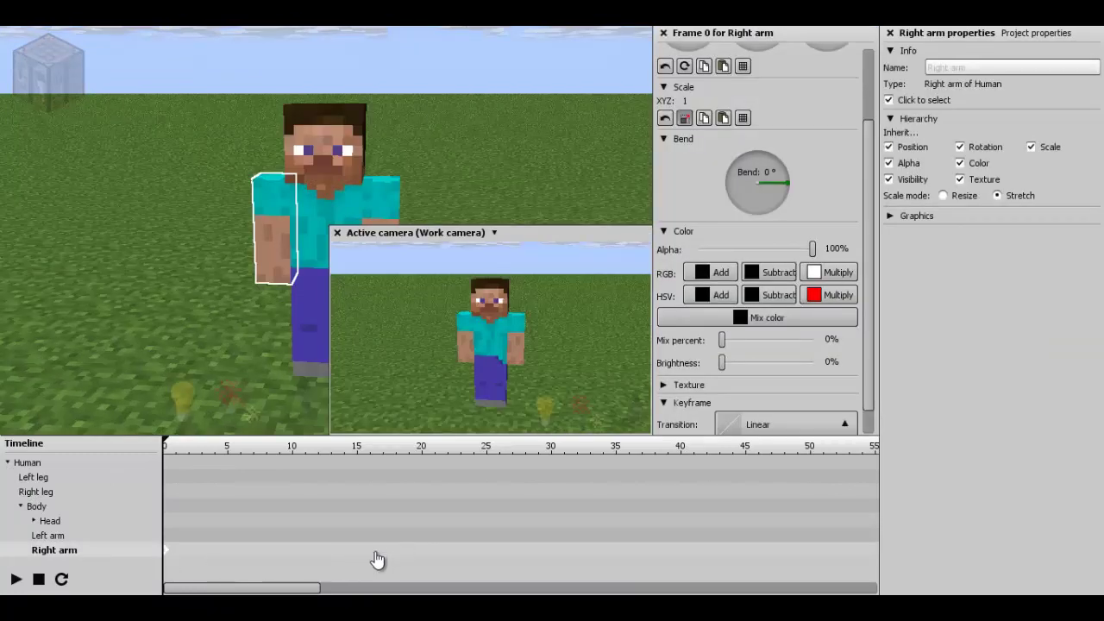
pyautogui.moveTo(331, 136); pyautogui.dragTo(218, 306)
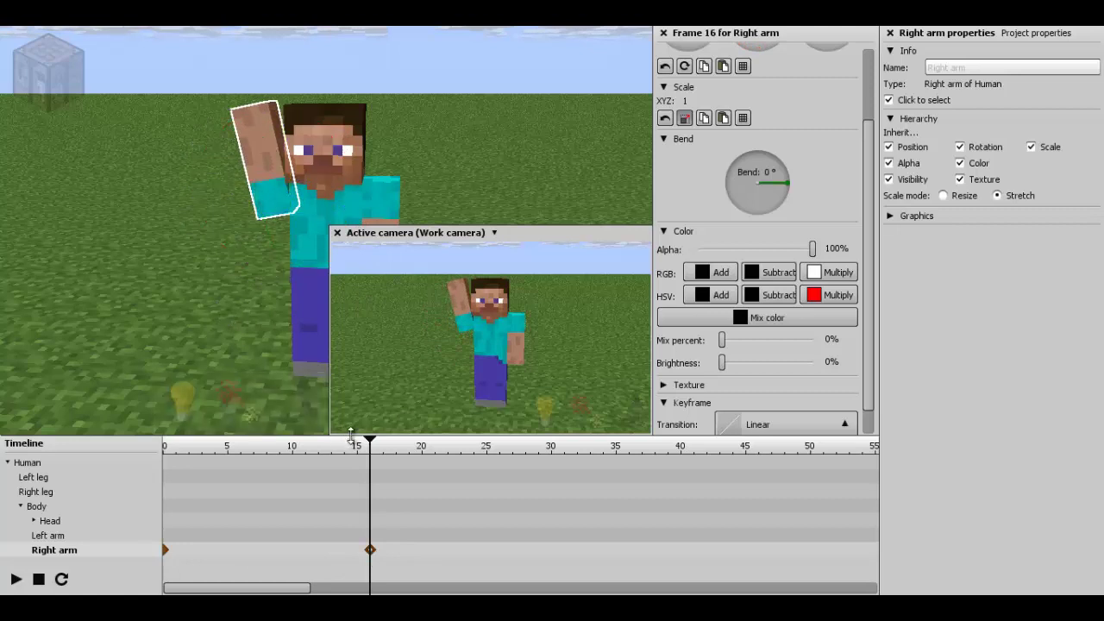
pyautogui.moveTo(367, 447); pyautogui.dragTo(151, 461)
pyautogui.press('space')
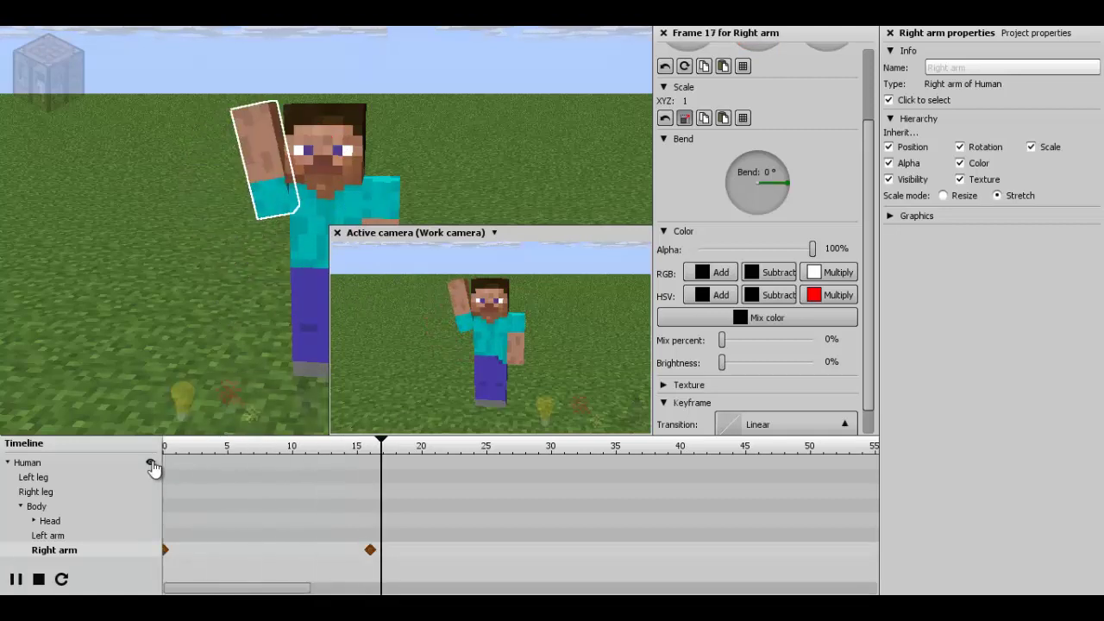
pyautogui.press('Return')
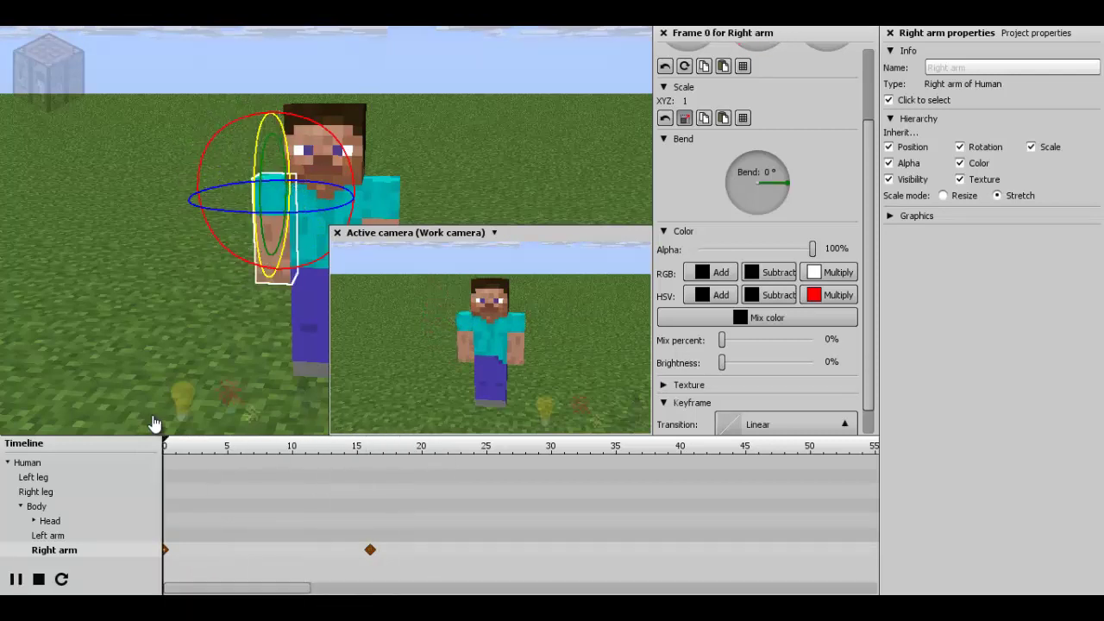
pyautogui.press('space')
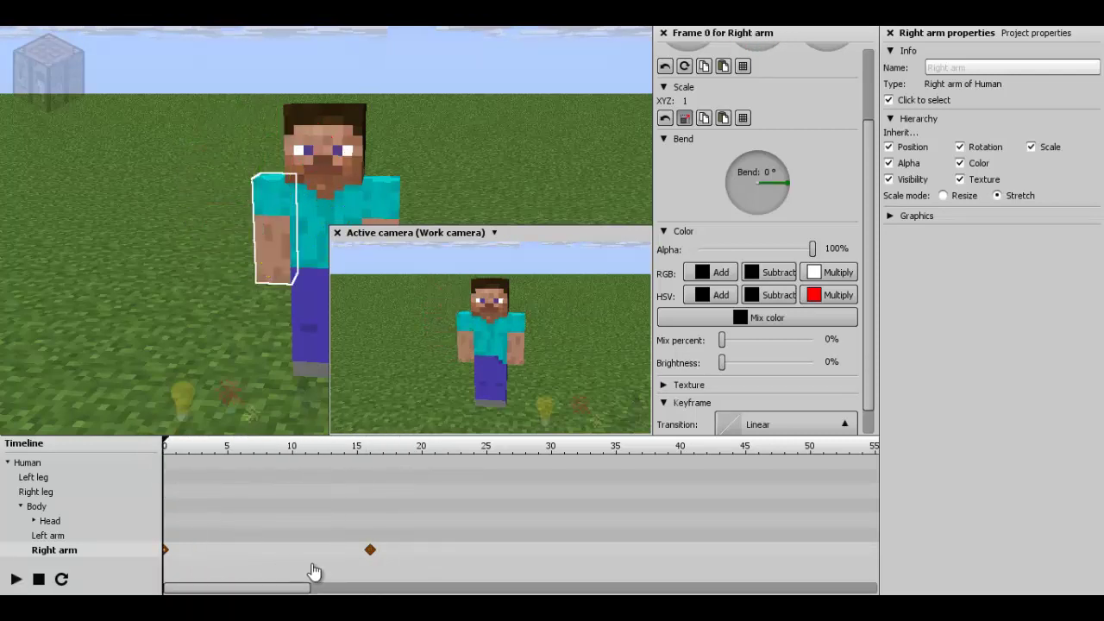
# Add two intermediate Right arm keyframes at frames 3 and 13, starting from the lowered and raised poses.
pyautogui.click(362, 557)
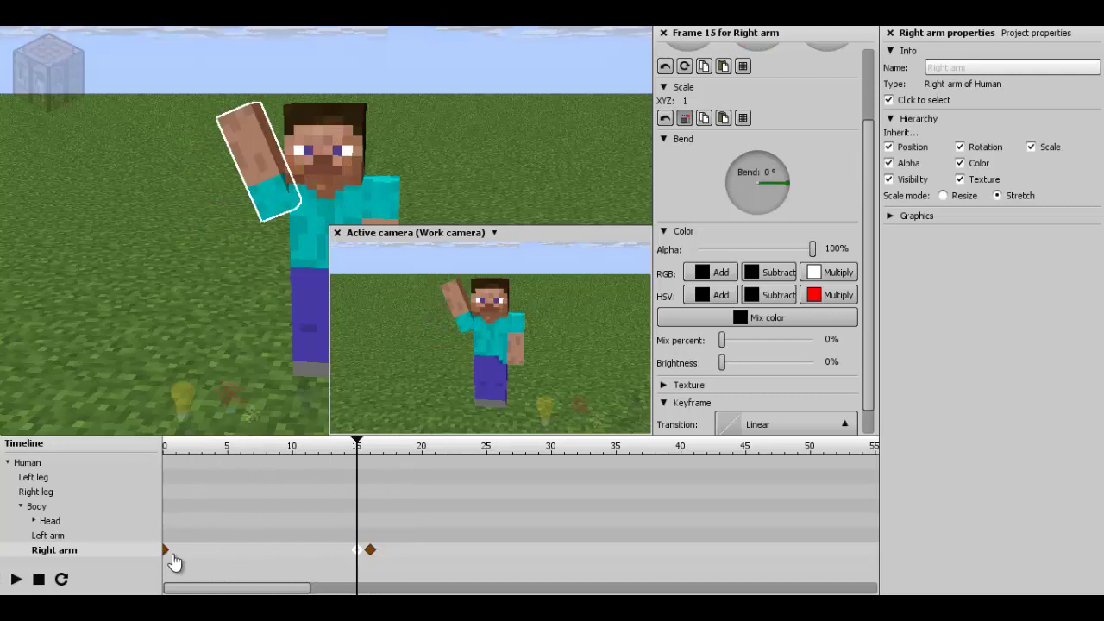
pyautogui.click(177, 561)
pyautogui.click(189, 549)
pyautogui.click(361, 553)
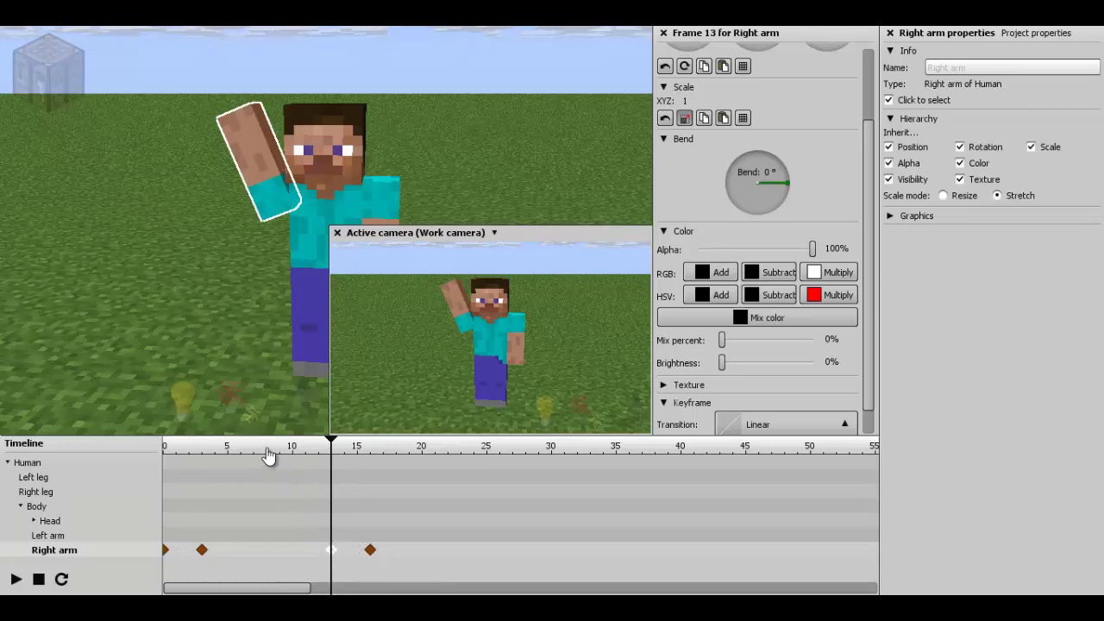
# Play the animation from frame 0 repeatedly to examine the timing of the arm raise.
pyautogui.moveTo(184, 454); pyautogui.dragTo(159, 455)
pyautogui.press('space')
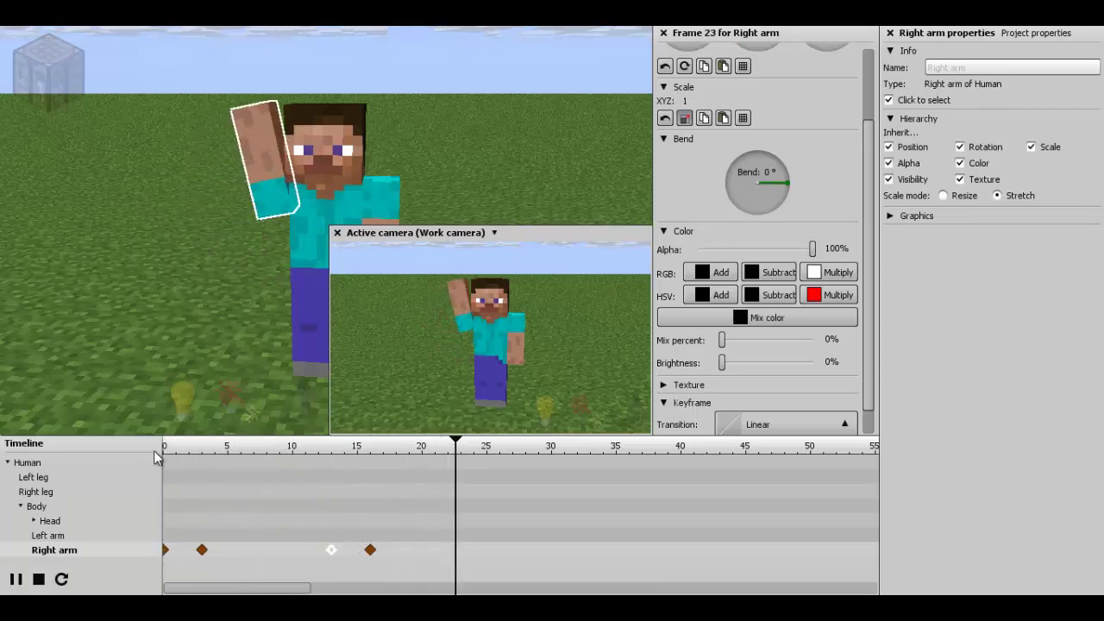
pyautogui.press('space')
pyautogui.press('space')
pyautogui.press('space')
pyautogui.press('space')
pyautogui.press('space')
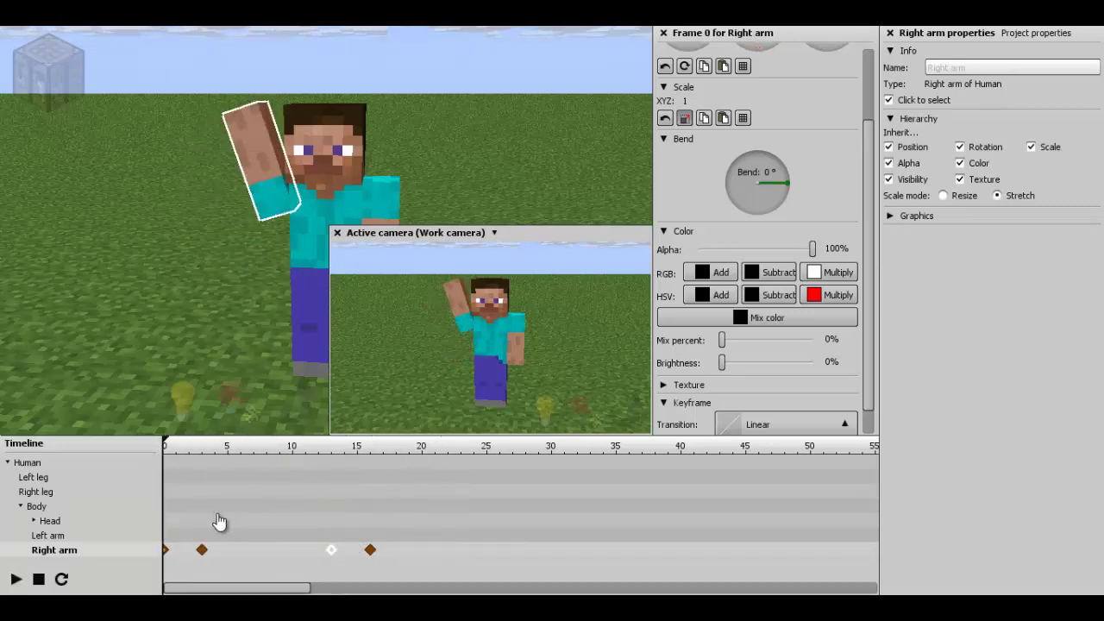
pyautogui.press('space')
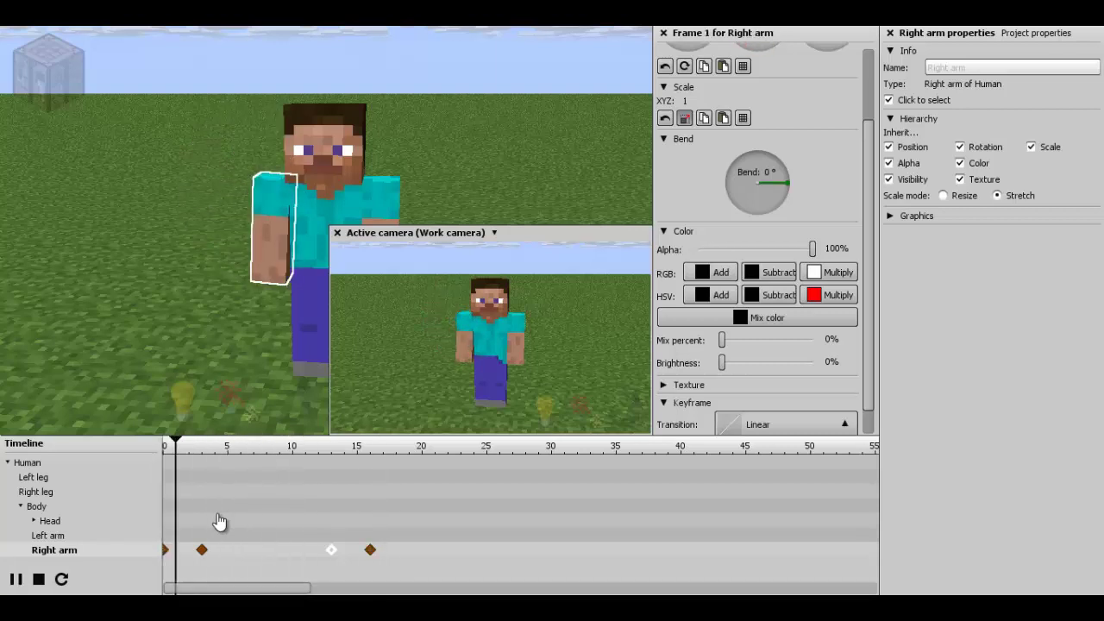
pyautogui.press('space')
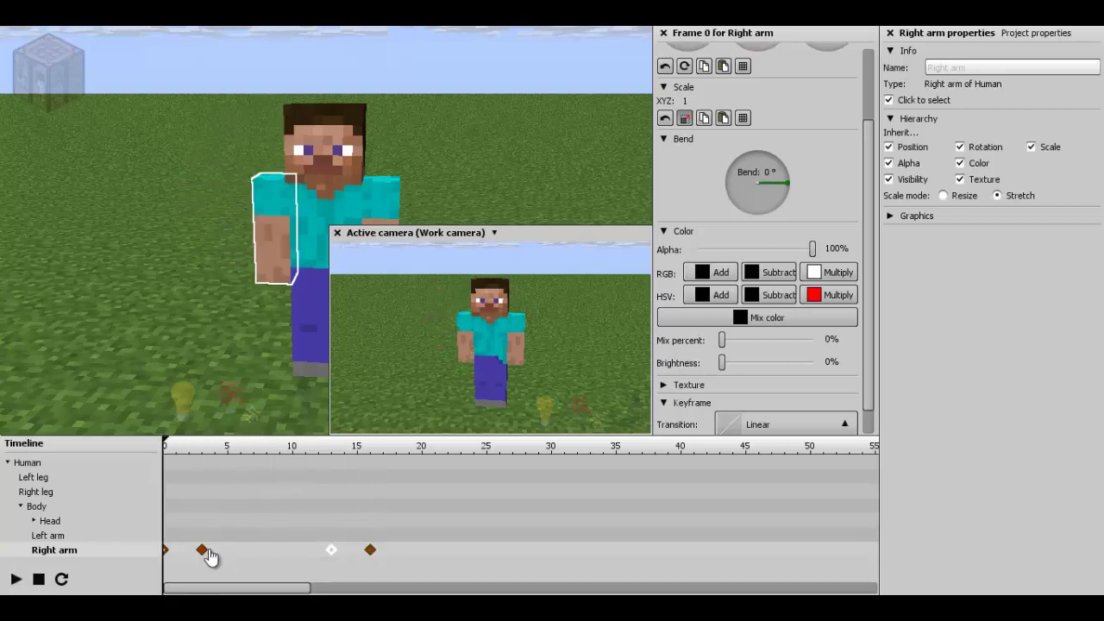
# Move the Right arm keyframe at frame 3 to frame 2 and preview the changed timing.
pyautogui.moveTo(208, 550); pyautogui.dragTo(228, 550)
pyautogui.press('space')
pyautogui.press('space')
pyautogui.moveTo(223, 547); pyautogui.dragTo(190, 550)
pyautogui.press('space')
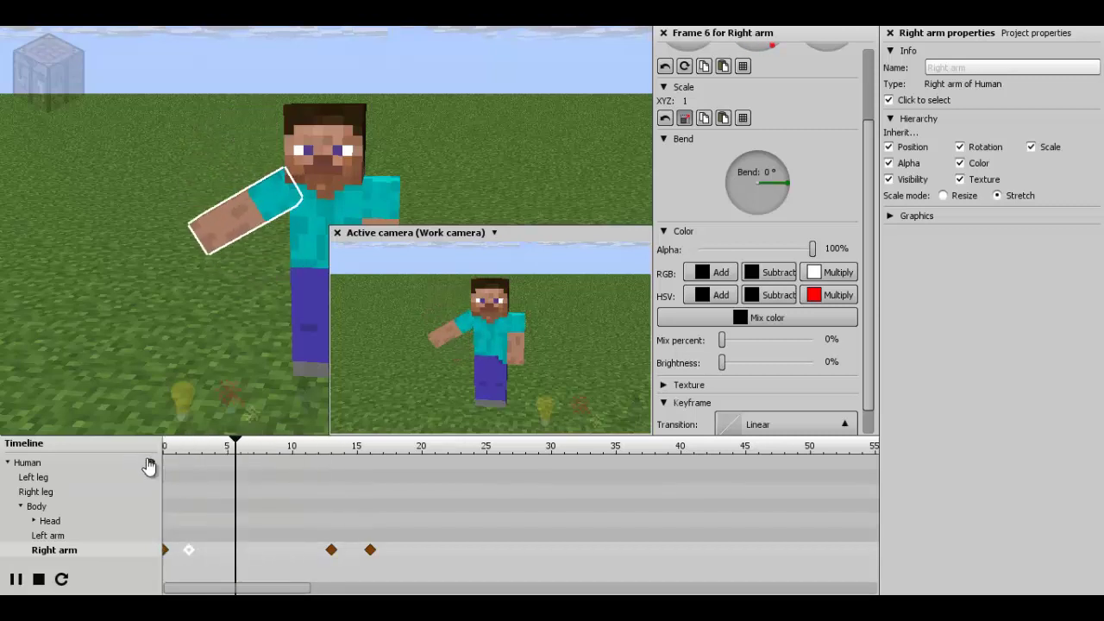
pyautogui.press('space')
pyautogui.press('space')
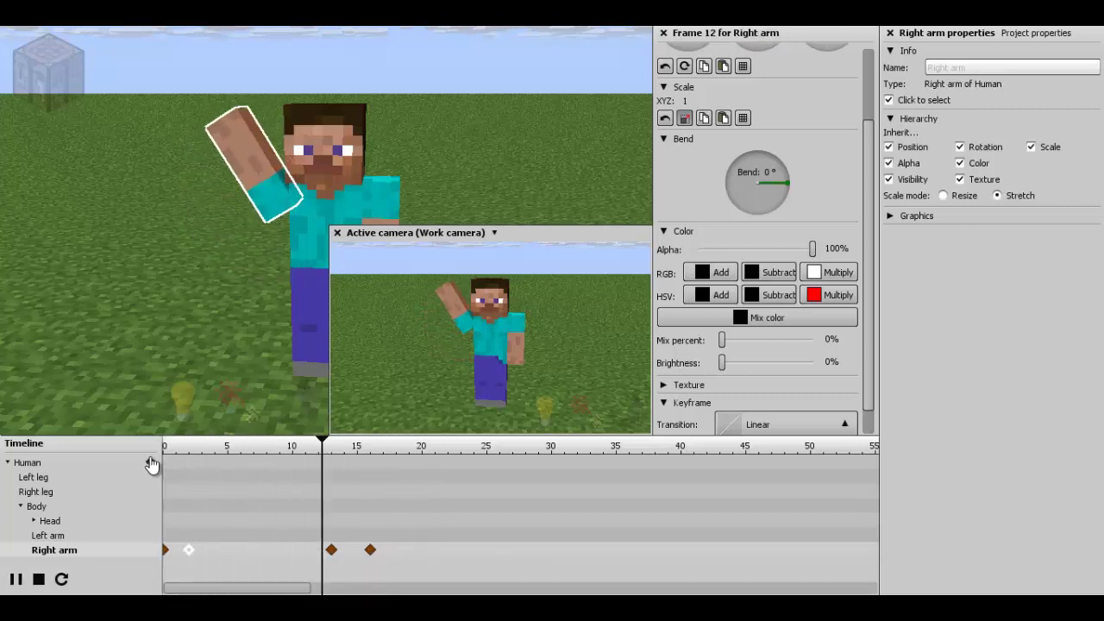
pyautogui.press('space')
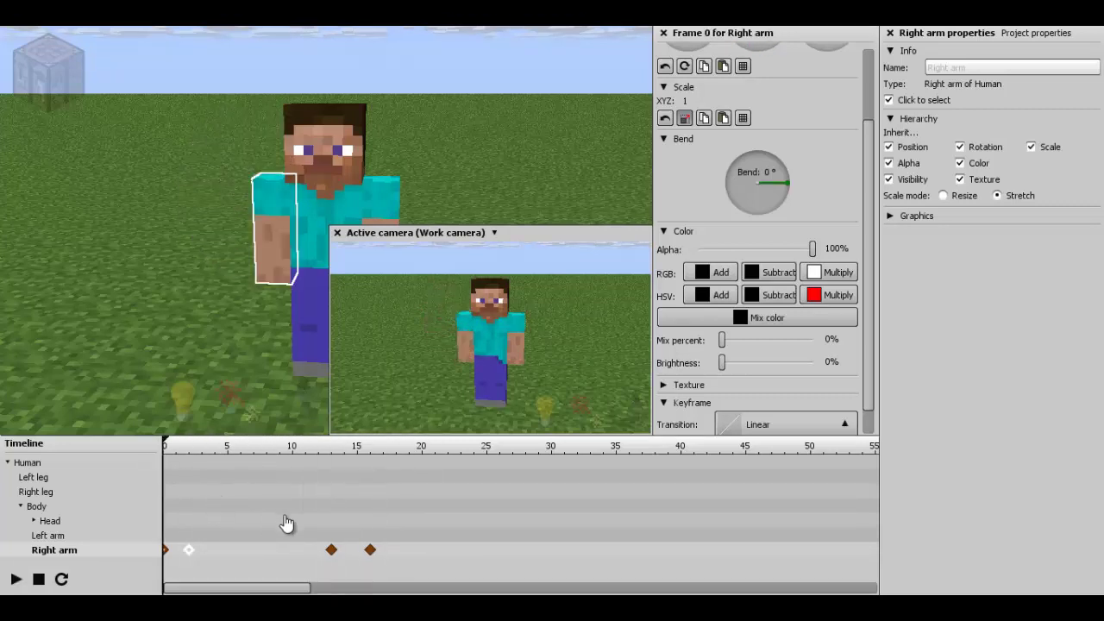
# Move the Right arm keyframe at frame 13 to frame 11 and play the animation.
pyautogui.click(331, 550)
pyautogui.press('space')
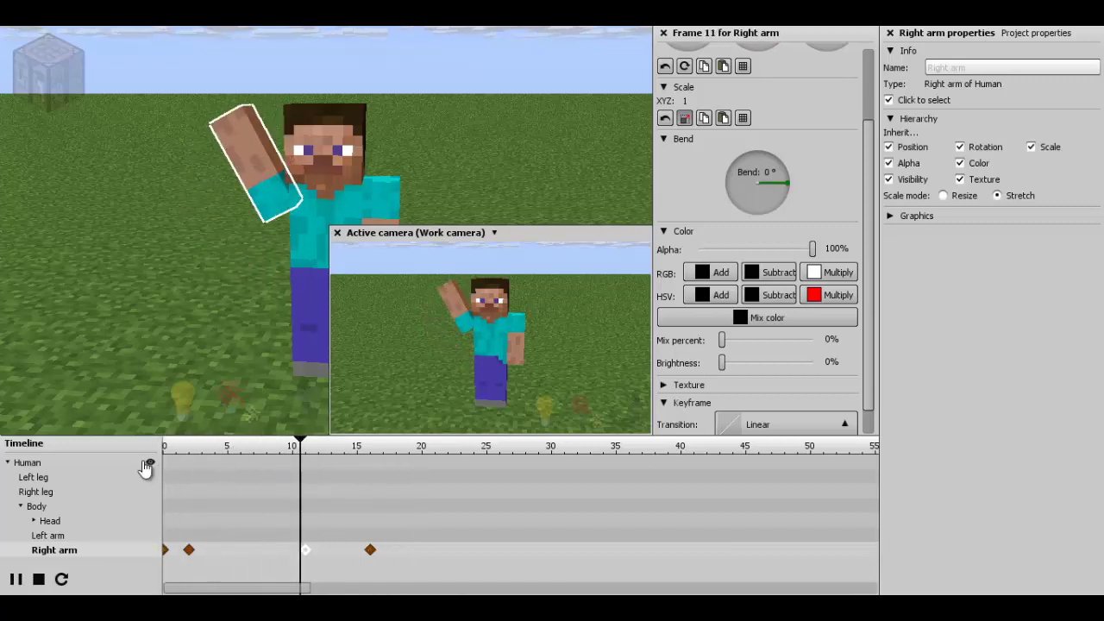
pyautogui.press('space')
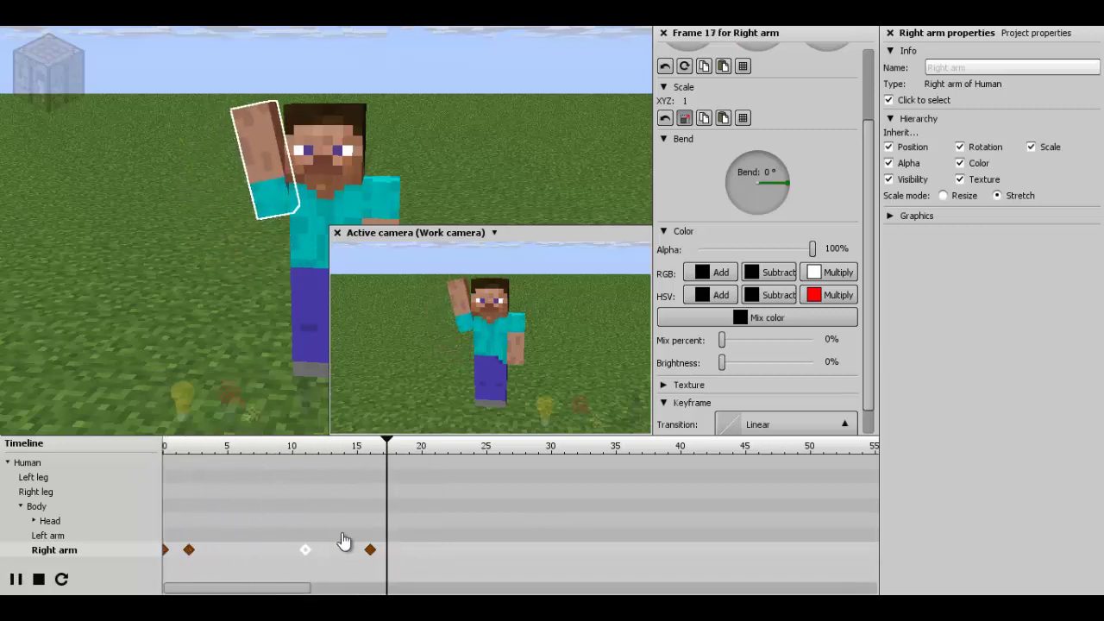
pyautogui.press('space')
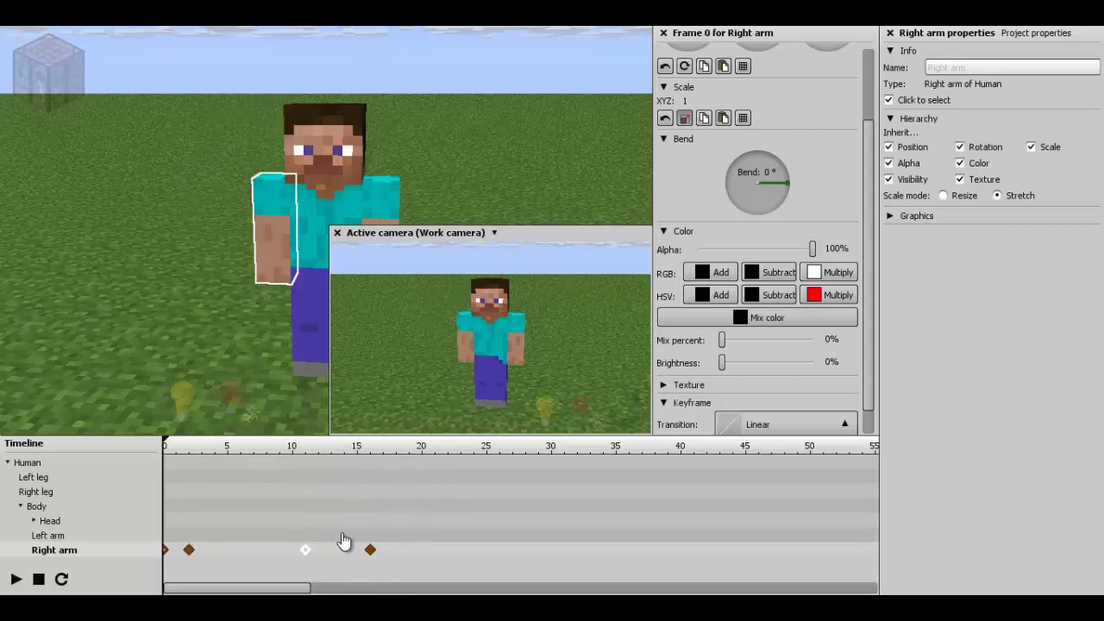
# Turn on rendered quality in the active camera view and play the arm raise closer up.
pyautogui.click(624, 424)
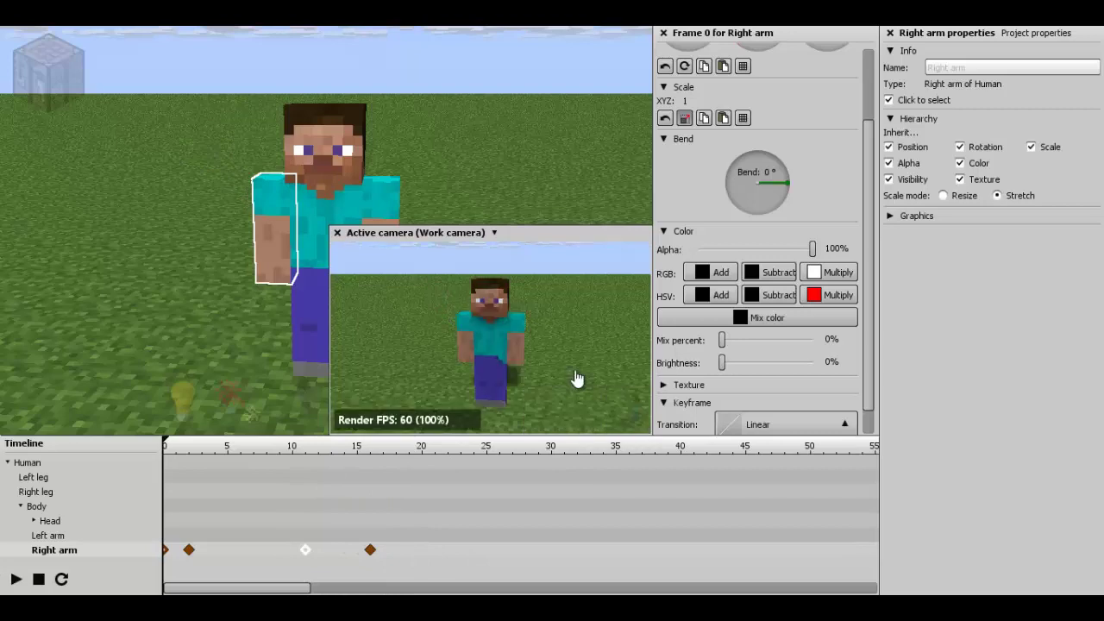
pyautogui.press('space')
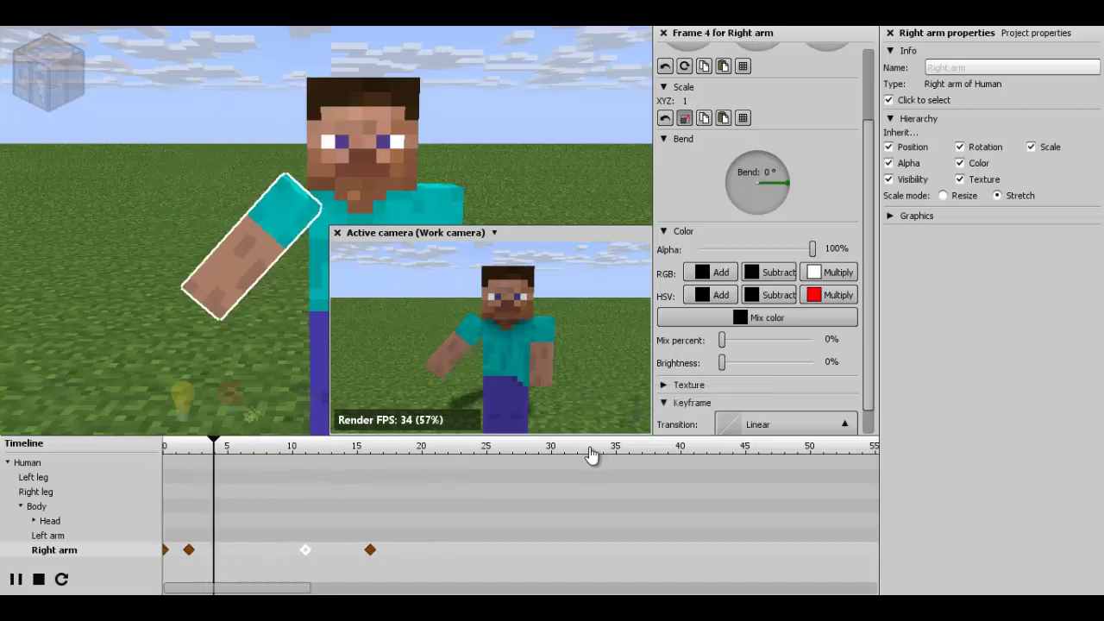
pyautogui.press('space')
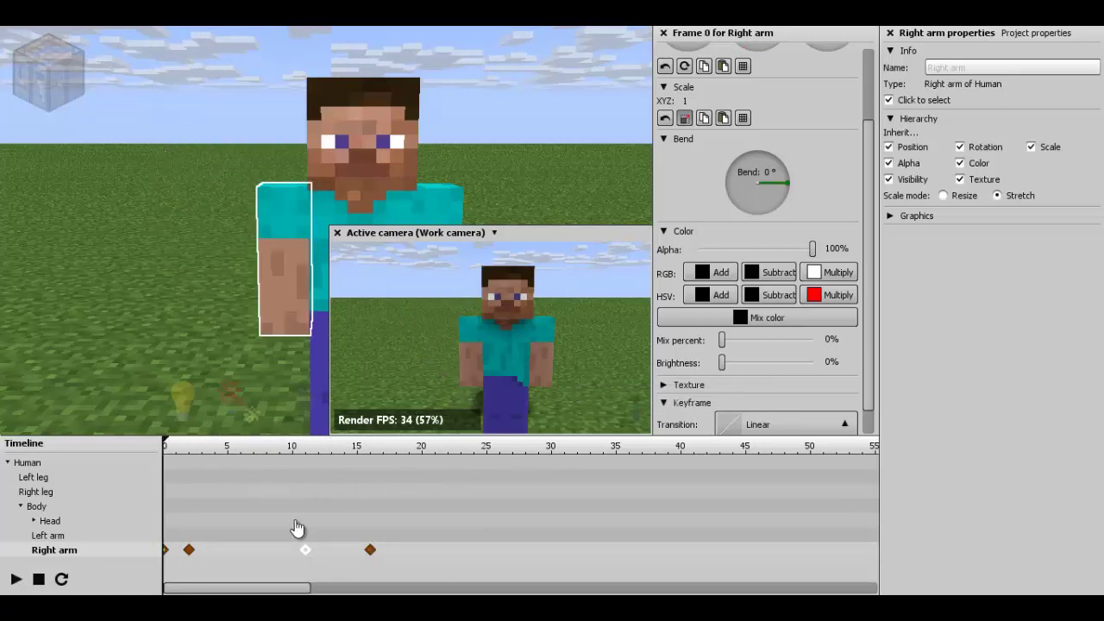
# Add a Body keyframe at frame 24 and key the Right arm lowered with 0° rotation at frame 23.
pyautogui.click(473, 514)
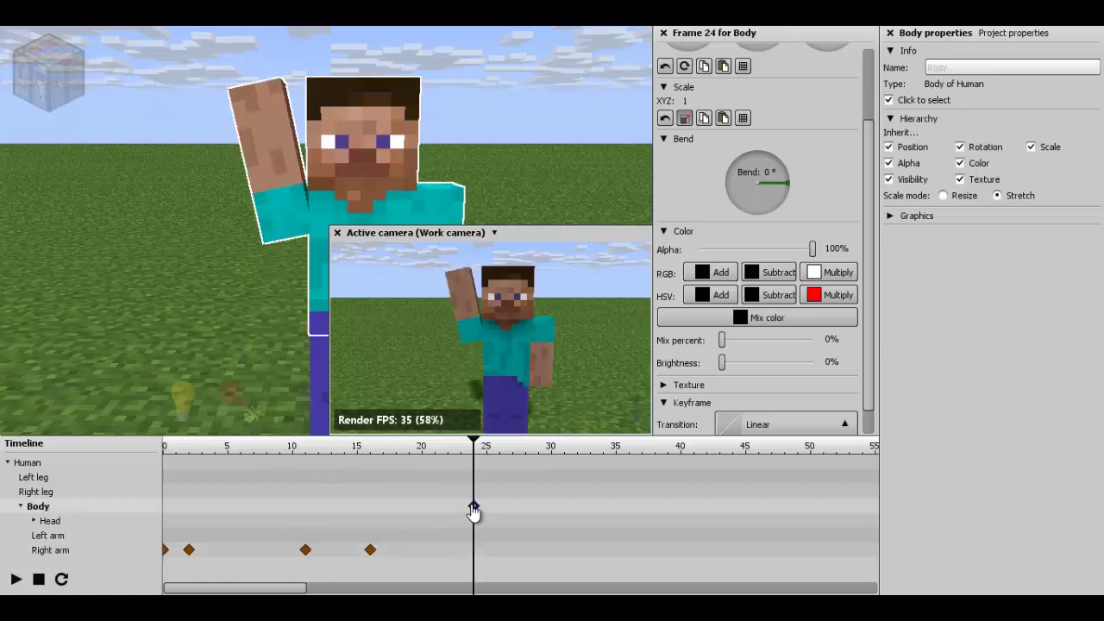
pyautogui.click(457, 557)
pyautogui.moveTo(296, 149); pyautogui.dragTo(280, 361)
pyautogui.moveTo(868, 157); pyautogui.dragTo(868, 119)
pyautogui.rightClick(755, 74)
pyautogui.rightClick(677, 82)
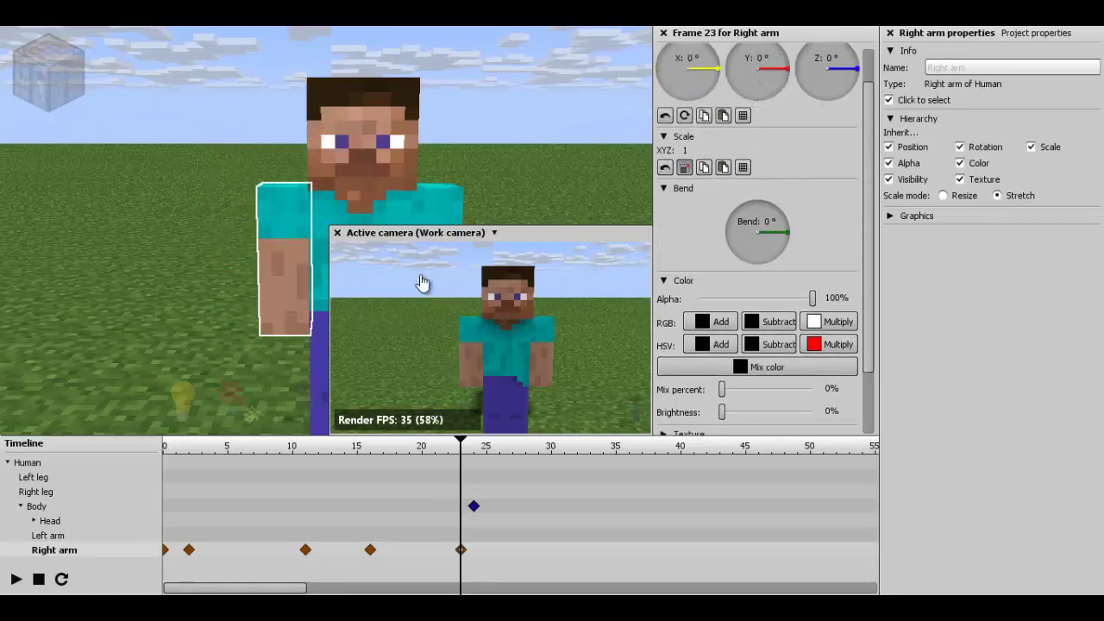
# Add a Right arm keyframe at frame 20 and preview the arm lowering from frame 13.
pyautogui.click(449, 554)
pyautogui.click(330, 452)
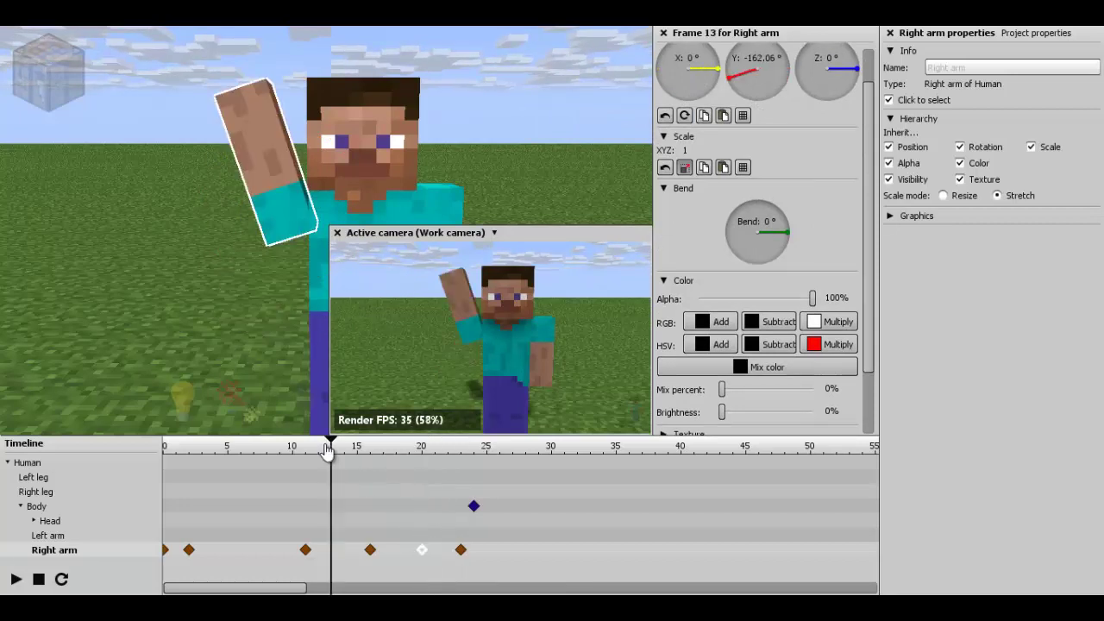
pyautogui.press('space')
pyautogui.press('space')
pyautogui.press('space')
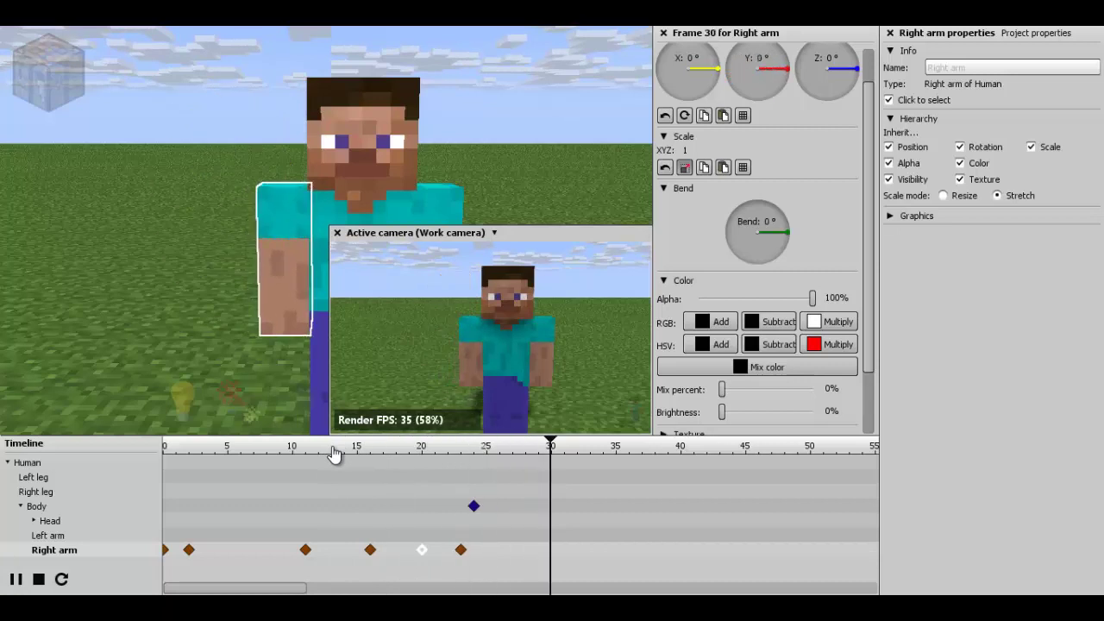
pyautogui.press('space')
# Move the Body keyframe to frame 29 and add keyframes for the Right leg at frame 42 and the Body at frame 43.
pyautogui.moveTo(474, 506); pyautogui.dragTo(538, 508)
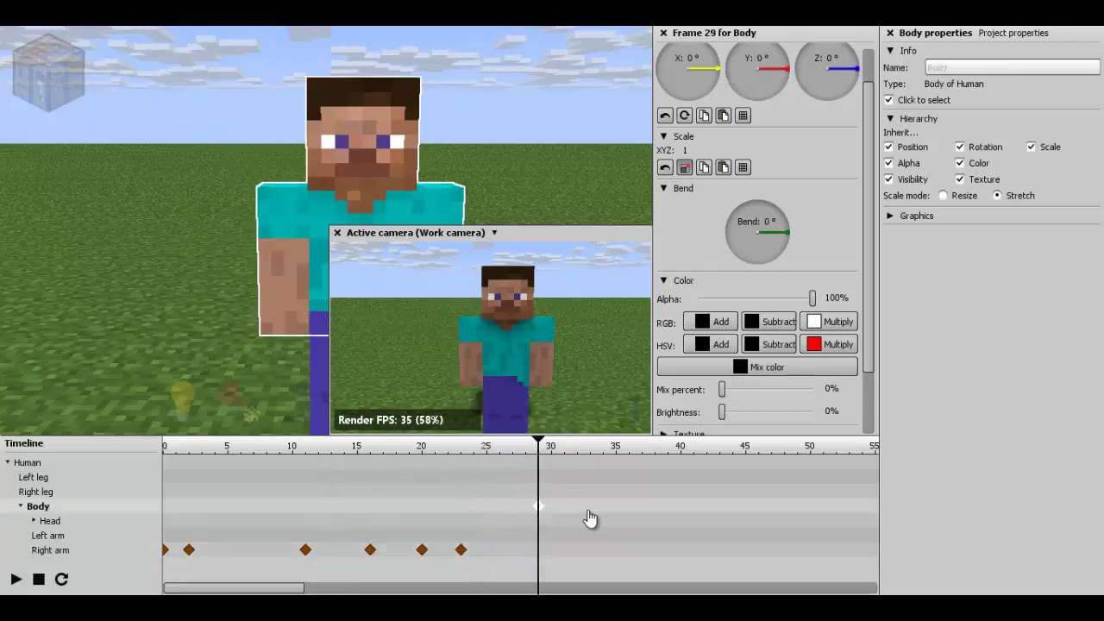
pyautogui.click(707, 491)
pyautogui.click(719, 506)
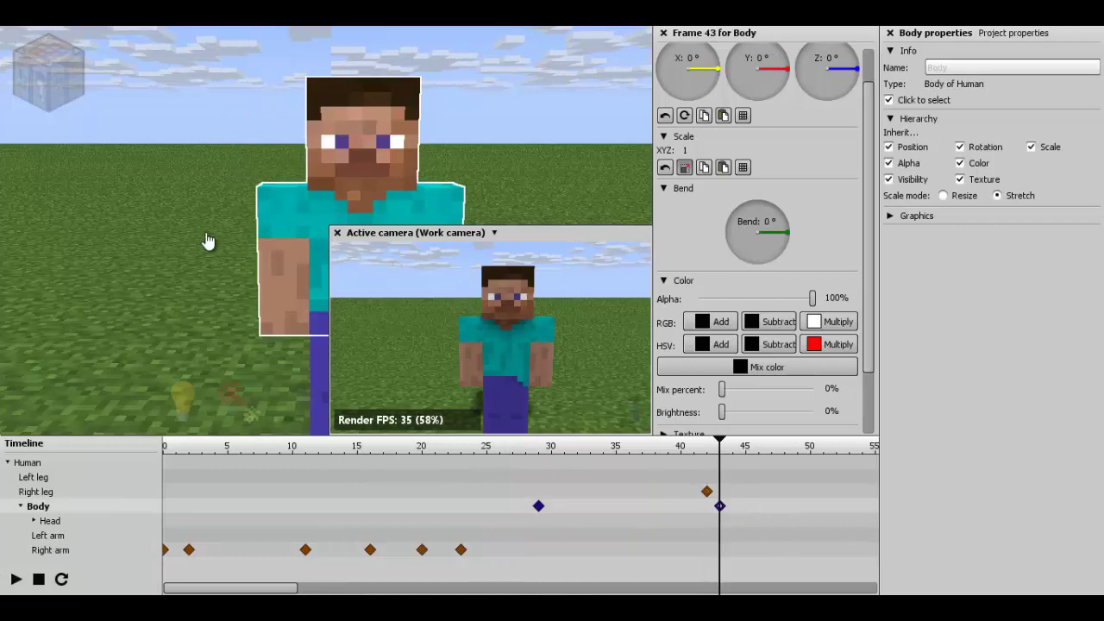
pyautogui.scroll(-1, 323, 234)
pyautogui.moveTo(207, 242); pyautogui.dragTo(329, 145)
# Keyframe the Head at frame 29 and again near the last Body keyframe, rotating the head slightly around its vertical axis.
pyautogui.click(297, 117)
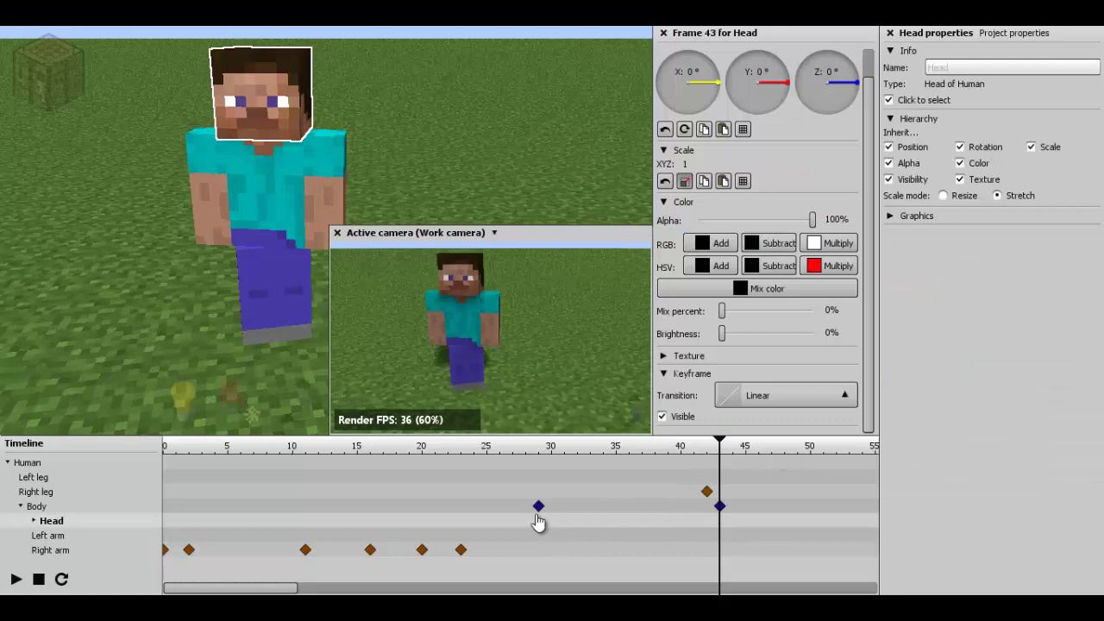
pyautogui.click(539, 520)
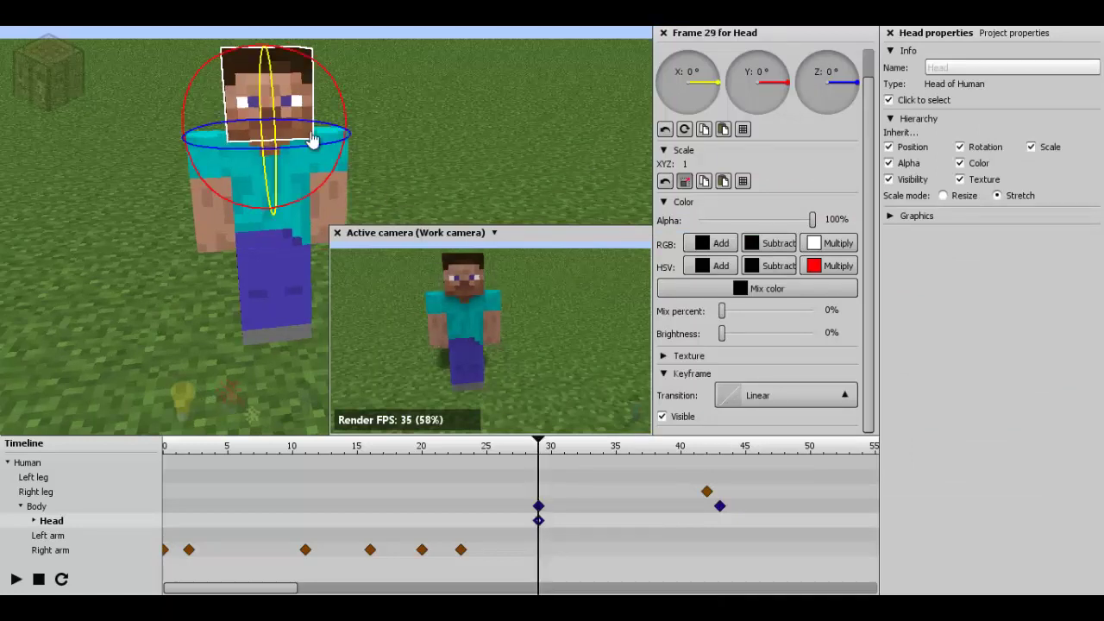
pyautogui.click(726, 526)
pyautogui.moveTo(341, 138); pyautogui.dragTo(319, 145)
# Preview the head turn and shift the Head keyframes to frames 27 and 41.
pyautogui.moveTo(732, 518)
pyautogui.mouseDown()
pyautogui.moveTo(527, 535)
pyautogui.moveTo(590, 521)
pyautogui.mouseUp()
pyautogui.click(482, 450)
pyautogui.press('space')
pyautogui.press('space')
pyautogui.press('space')
pyautogui.press('space')
pyautogui.moveTo(591, 523); pyautogui.dragTo(516, 526)
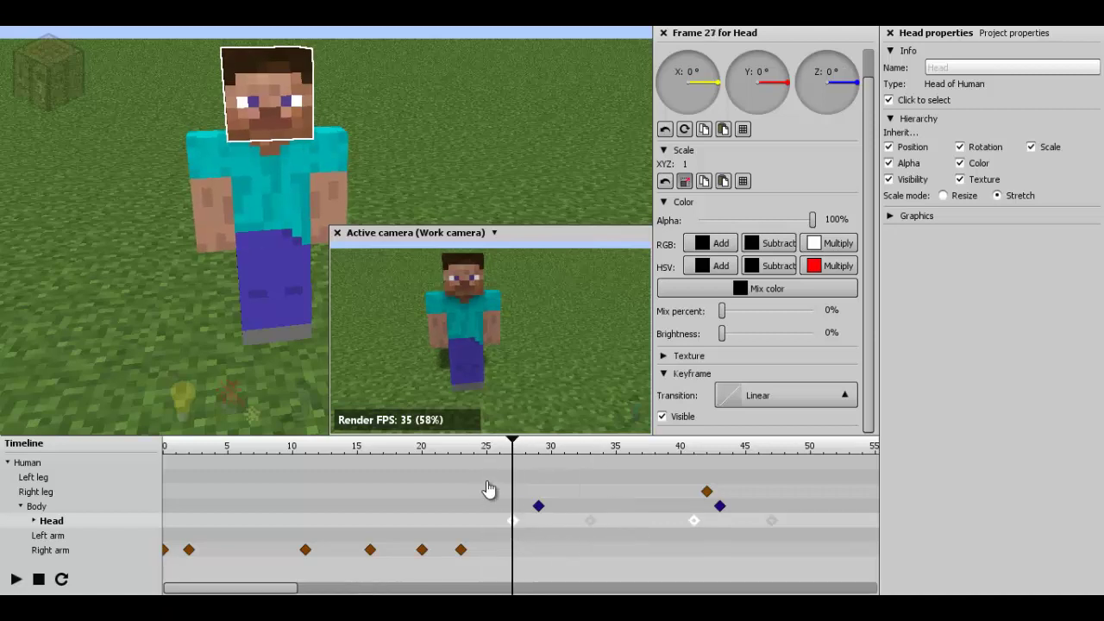
# Shift both Head keyframes one frame earlier, to frames 26 and 40, and preview the head turn.
pyautogui.press('space')
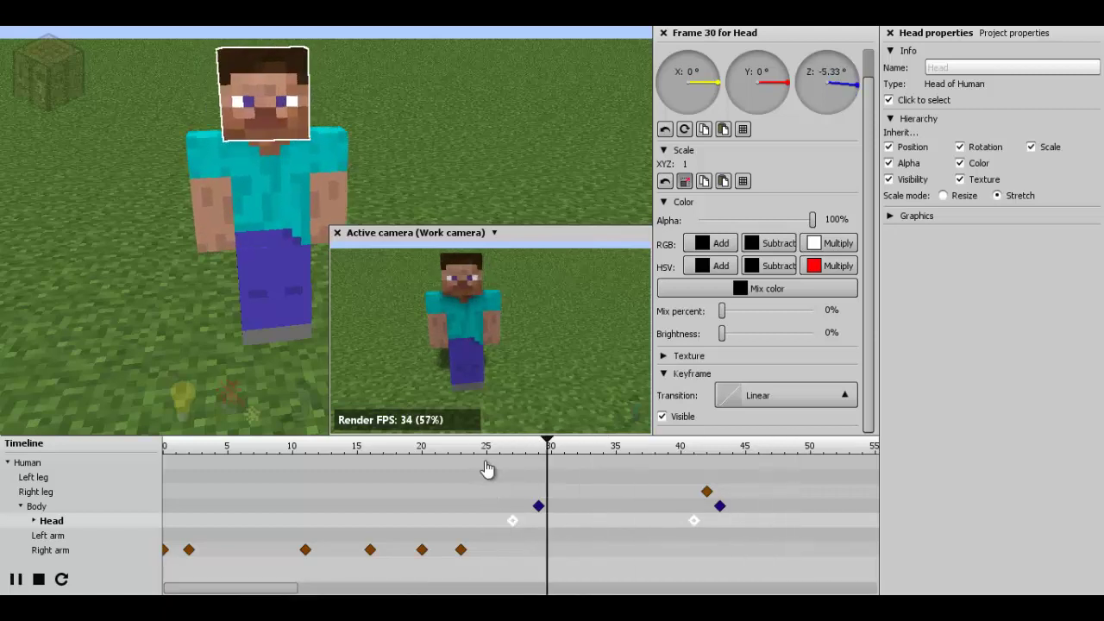
pyautogui.click(521, 528)
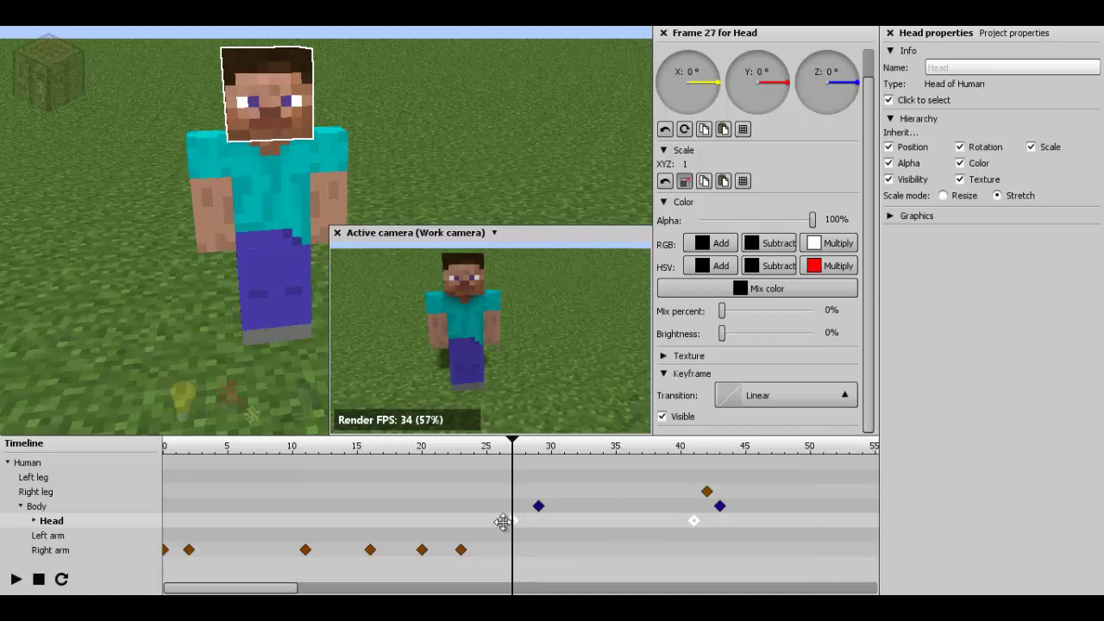
pyautogui.moveTo(502, 523); pyautogui.dragTo(492, 474)
pyautogui.click(462, 463)
pyautogui.press('space')
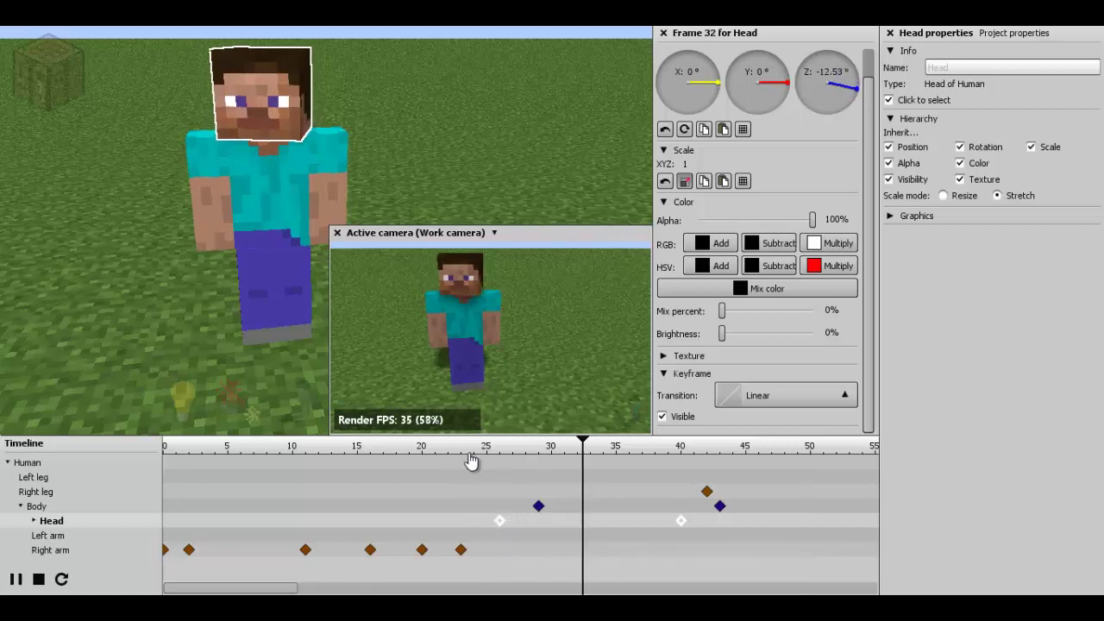
pyautogui.press('space')
# Add an extra Head keyframe at frame 37 and an extra Body keyframe at frame 40.
pyautogui.click(720, 536)
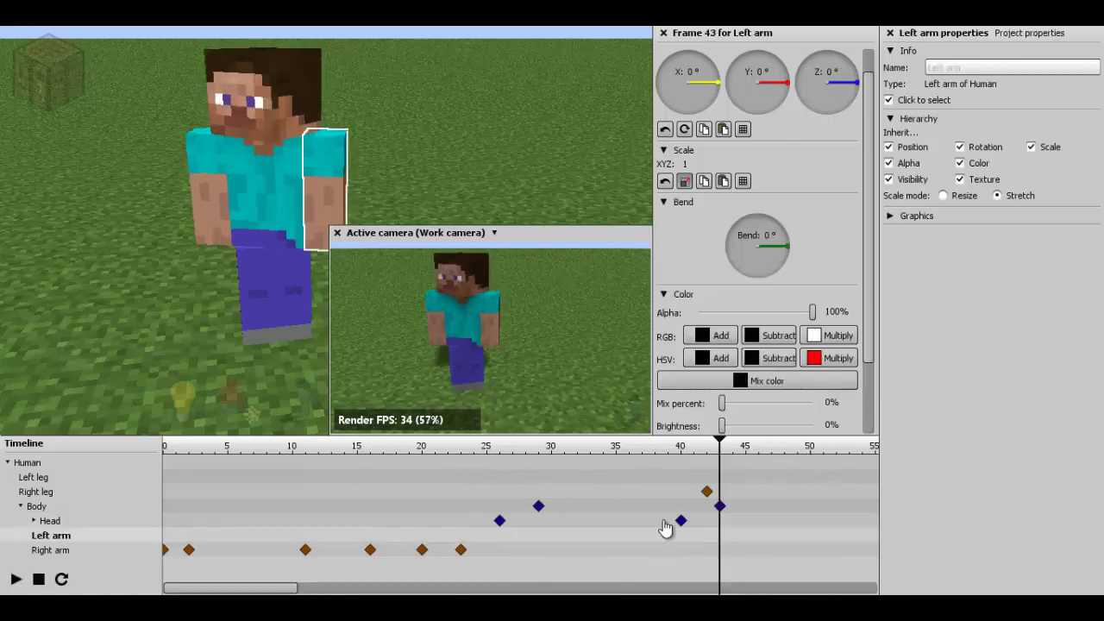
pyautogui.click(670, 523)
pyautogui.moveTo(668, 522); pyautogui.dragTo(646, 522)
pyautogui.click(713, 509)
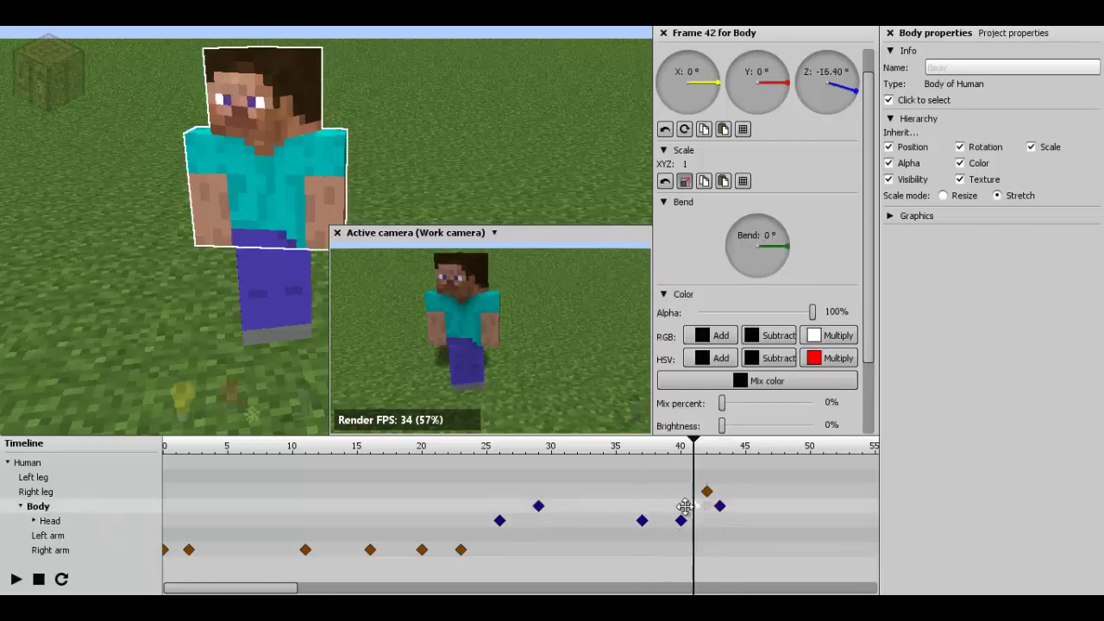
# Preview the head and body turn from frame 23, also from a more distant view.
pyautogui.click(464, 451)
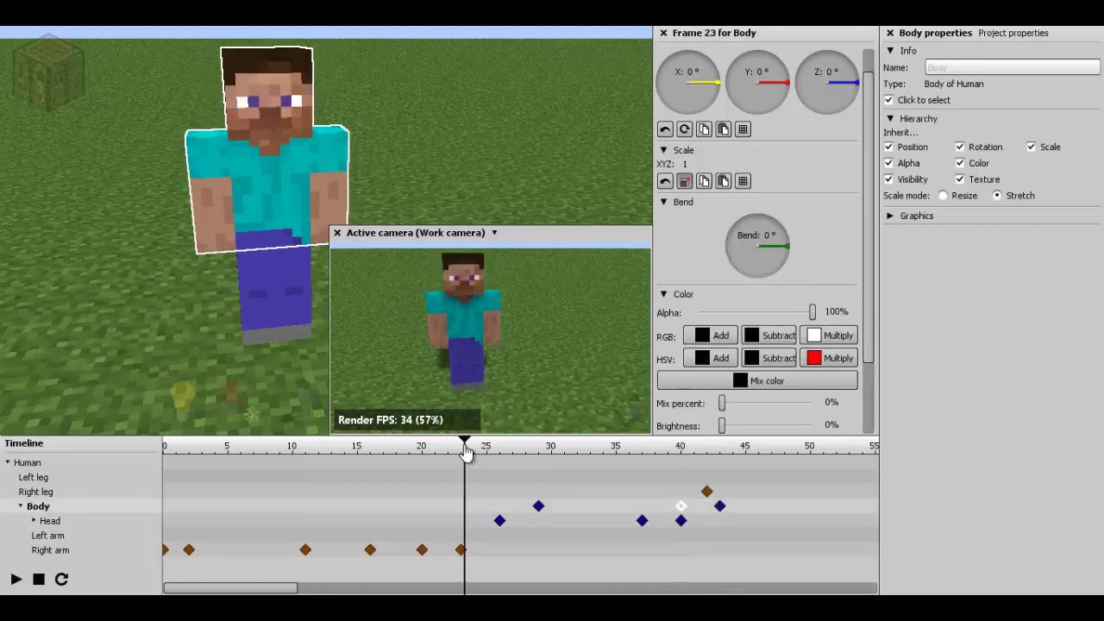
pyautogui.press('space')
pyautogui.press('space')
pyautogui.press('space')
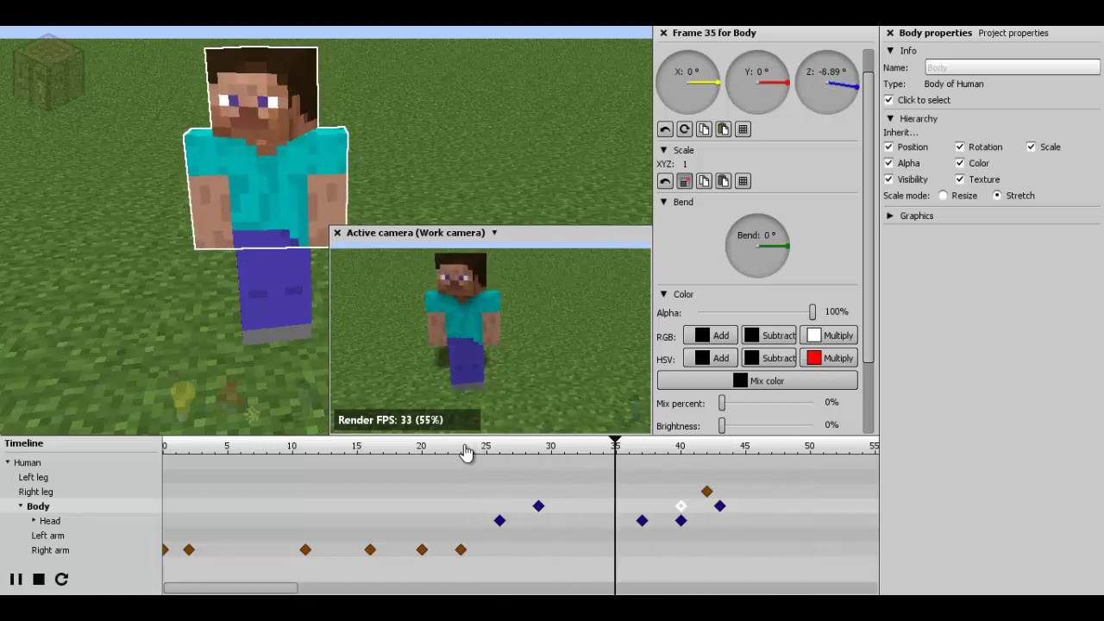
pyautogui.press('space')
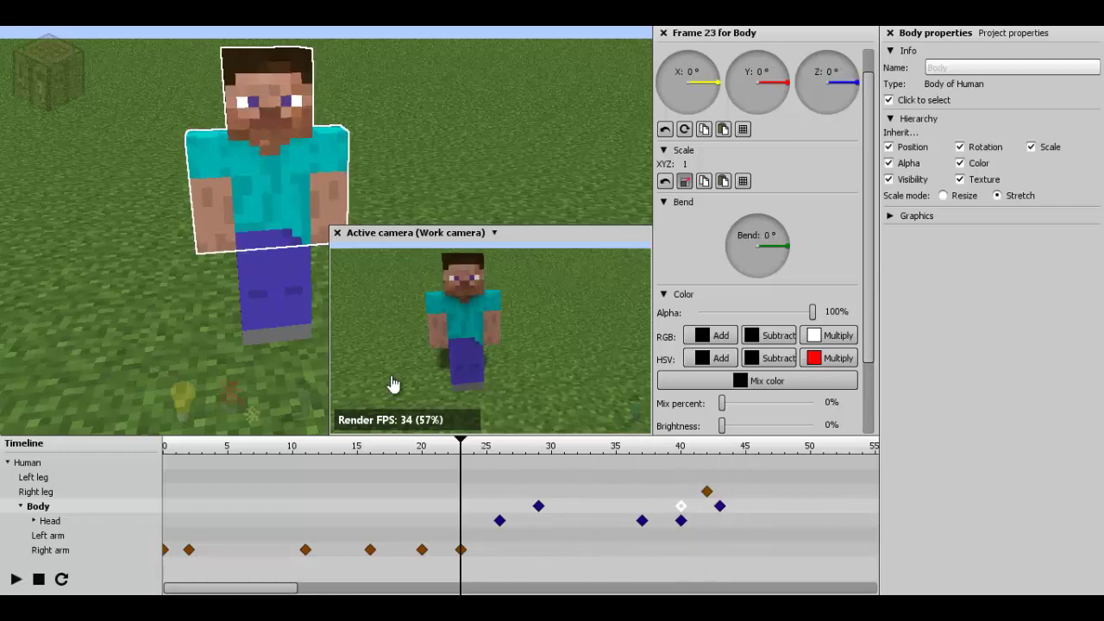
pyautogui.scroll(-3, 323, 231)
pyautogui.press('space')
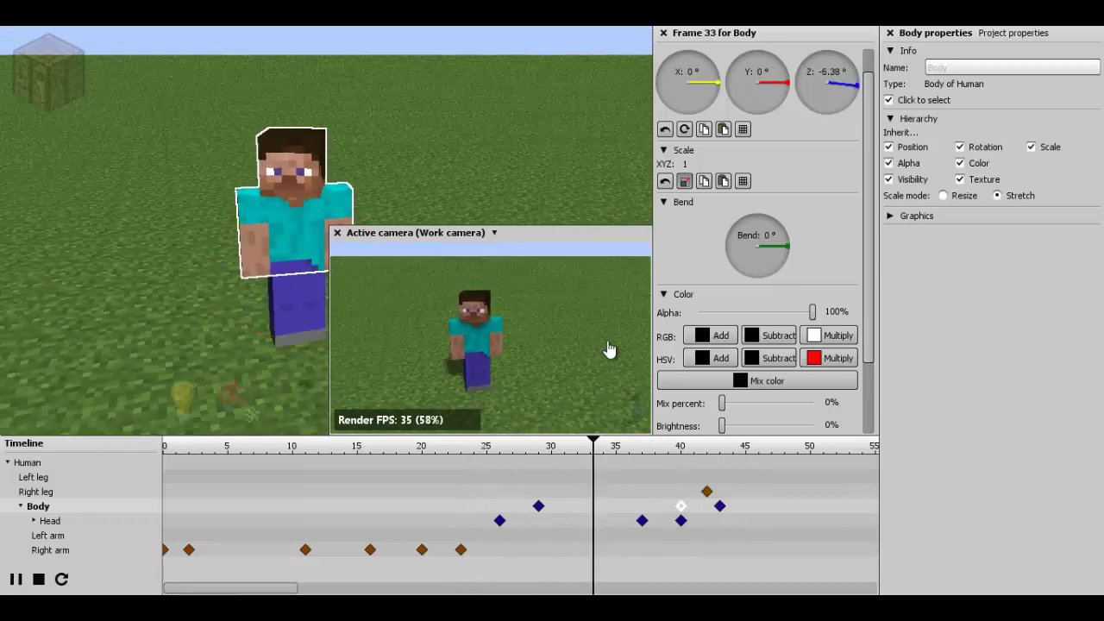
pyautogui.press('space')
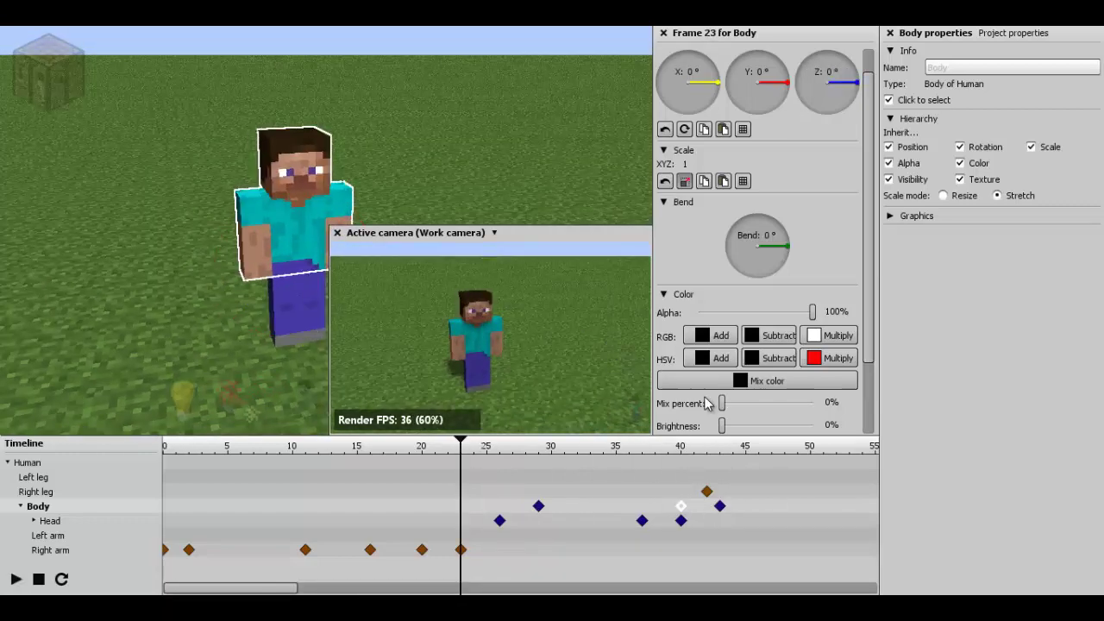
# Keyframe the Body and Head at frame 49, and again at frame 68 with their rotations reset to 0°.
pyautogui.click(781, 446)
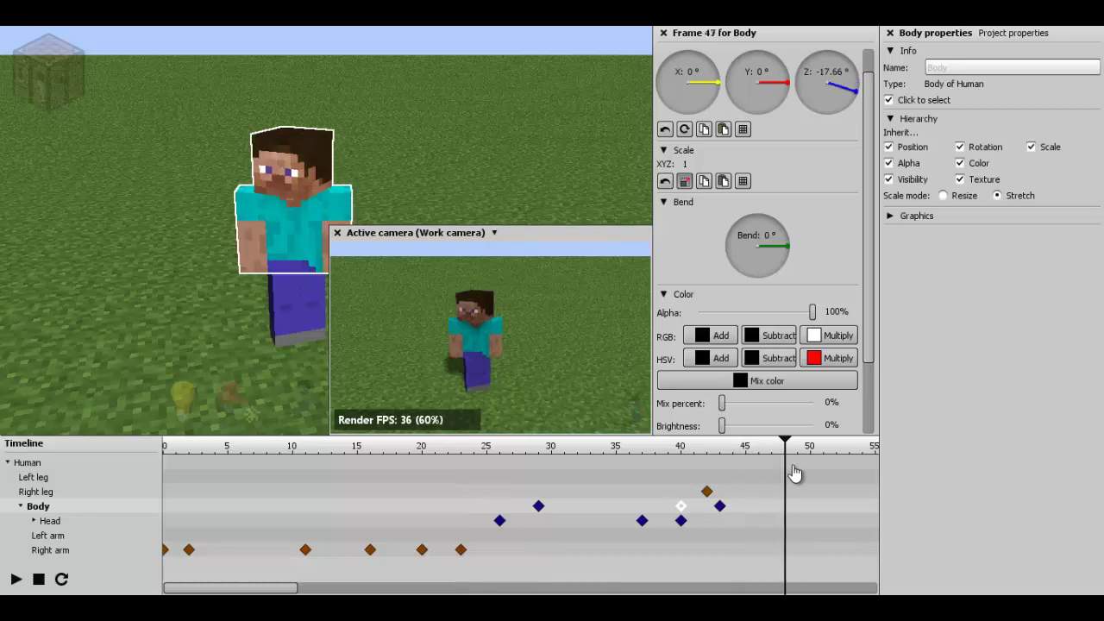
pyautogui.click(800, 521)
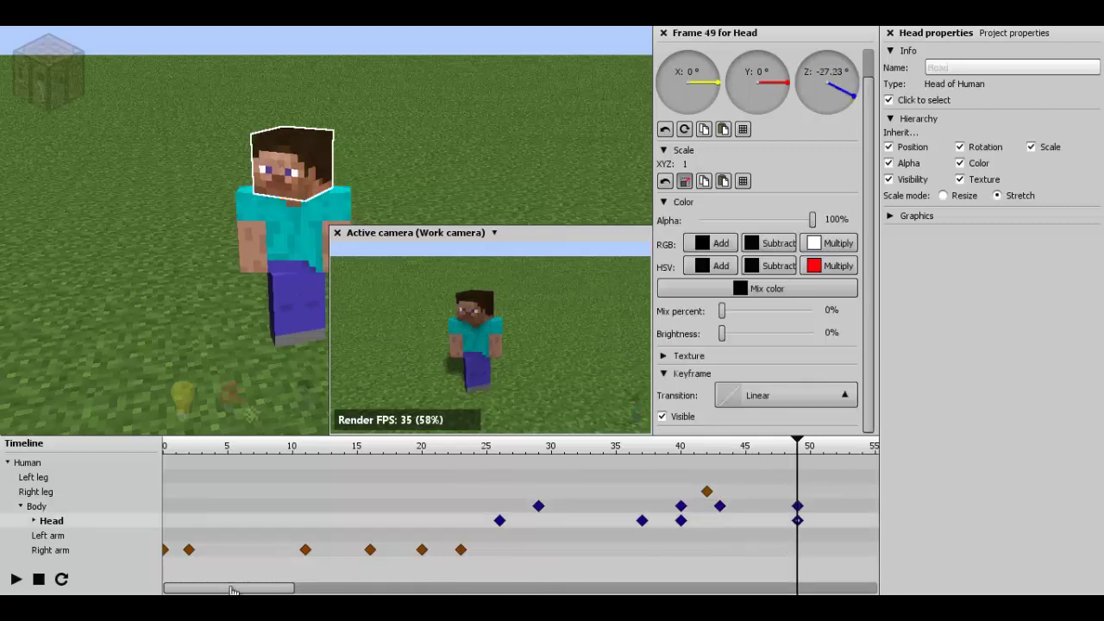
pyautogui.moveTo(237, 590); pyautogui.dragTo(313, 591)
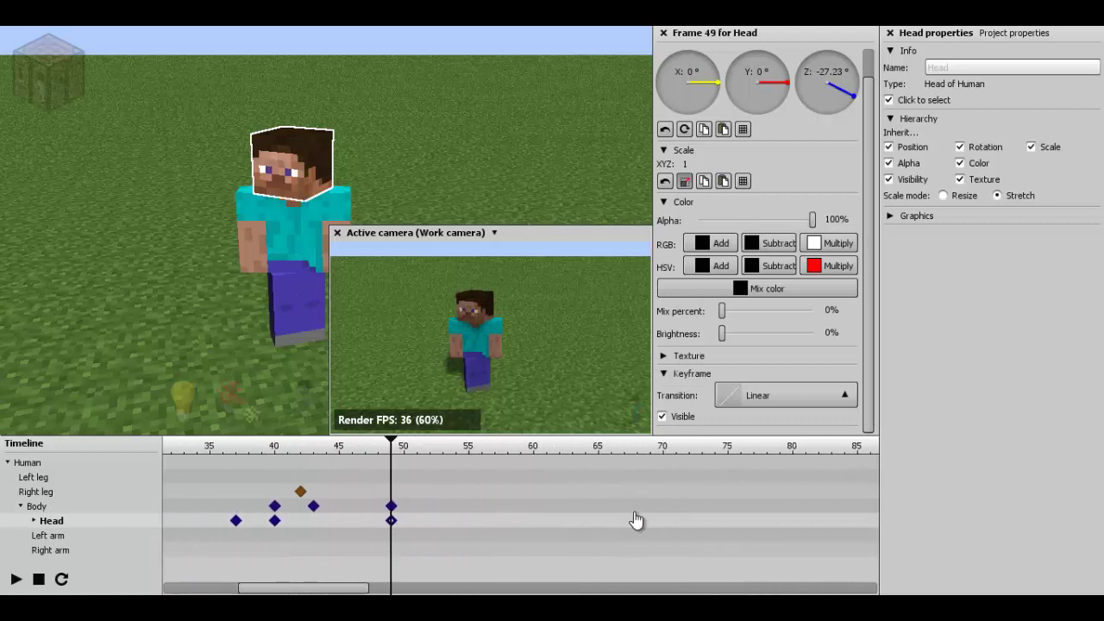
pyautogui.click(636, 512)
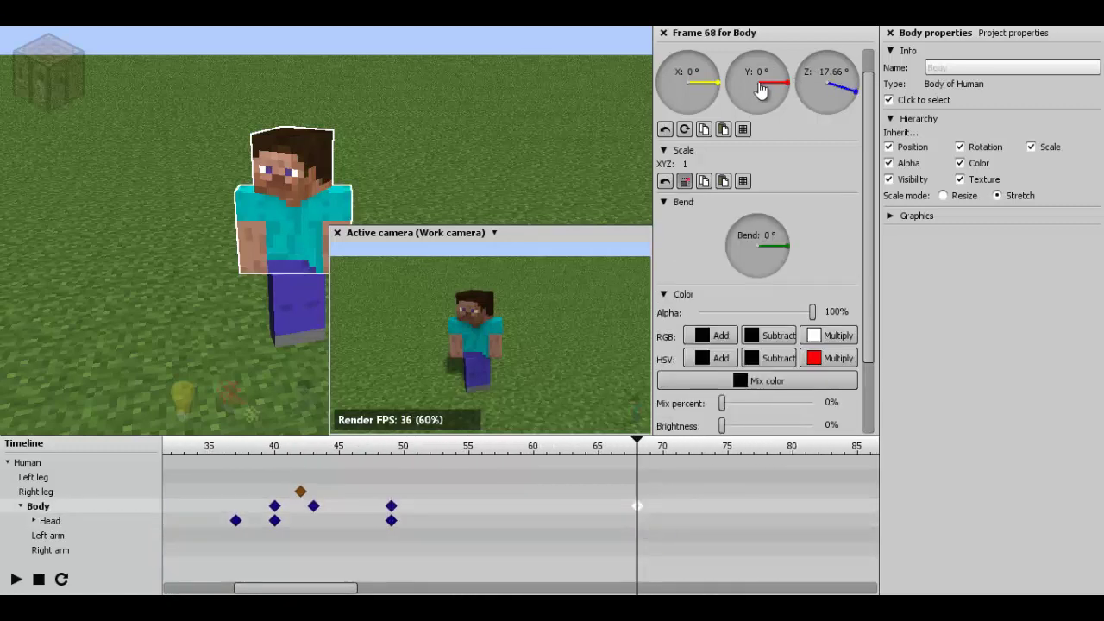
pyautogui.click(666, 128)
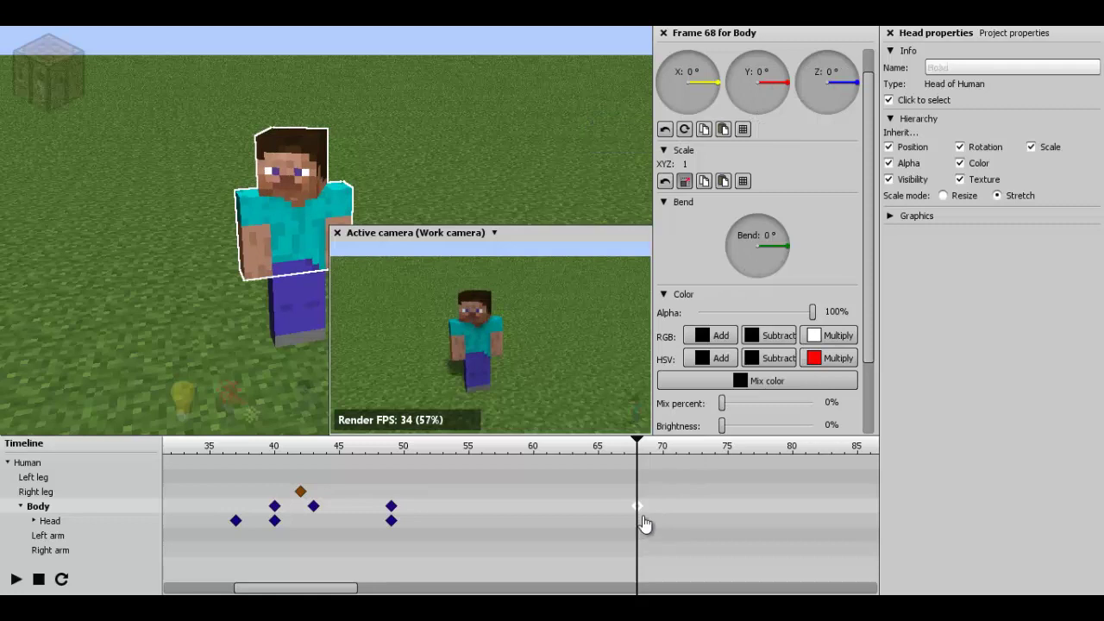
pyautogui.click(637, 521)
pyautogui.rightClick(821, 93)
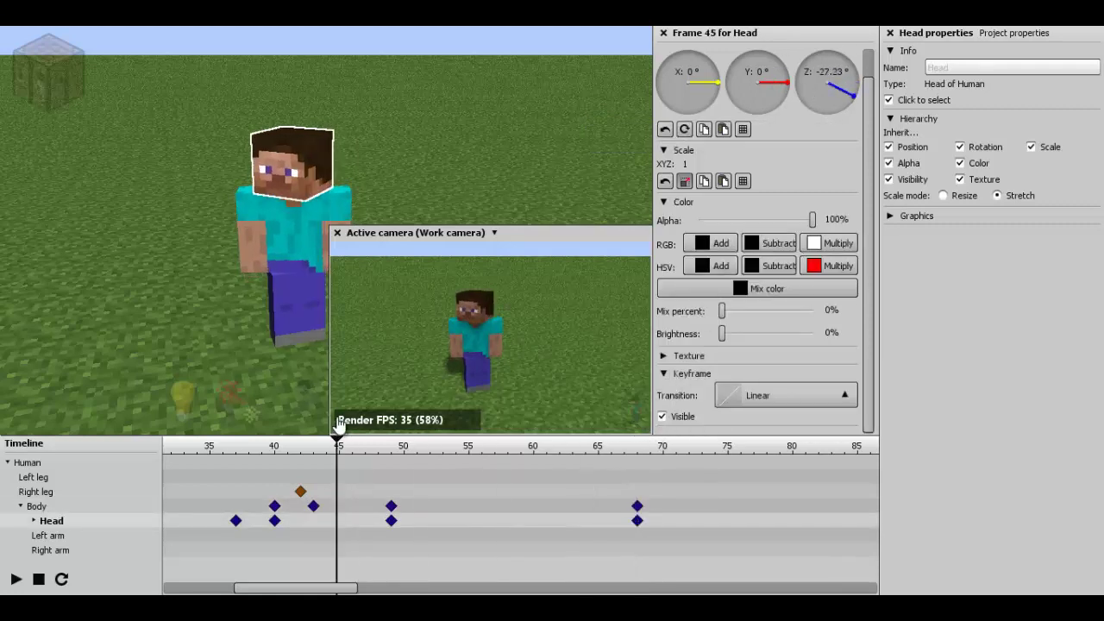
# Preview the turn back from frame 45 and add Head and Body keyframes at frame 63.
pyautogui.press('space')
pyautogui.press('space')
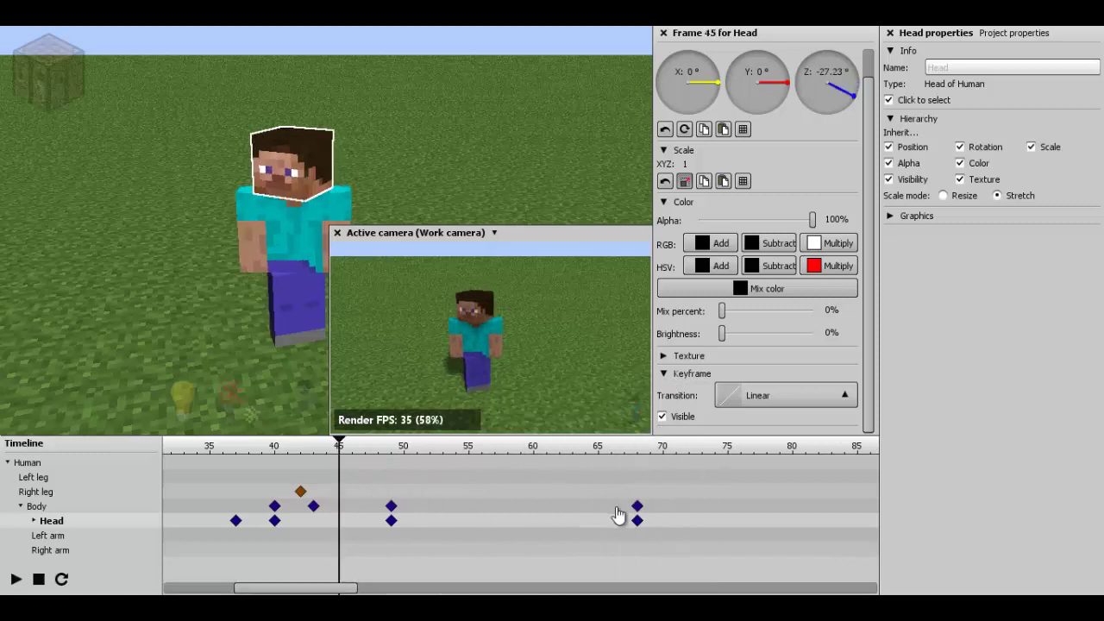
pyautogui.click(623, 526)
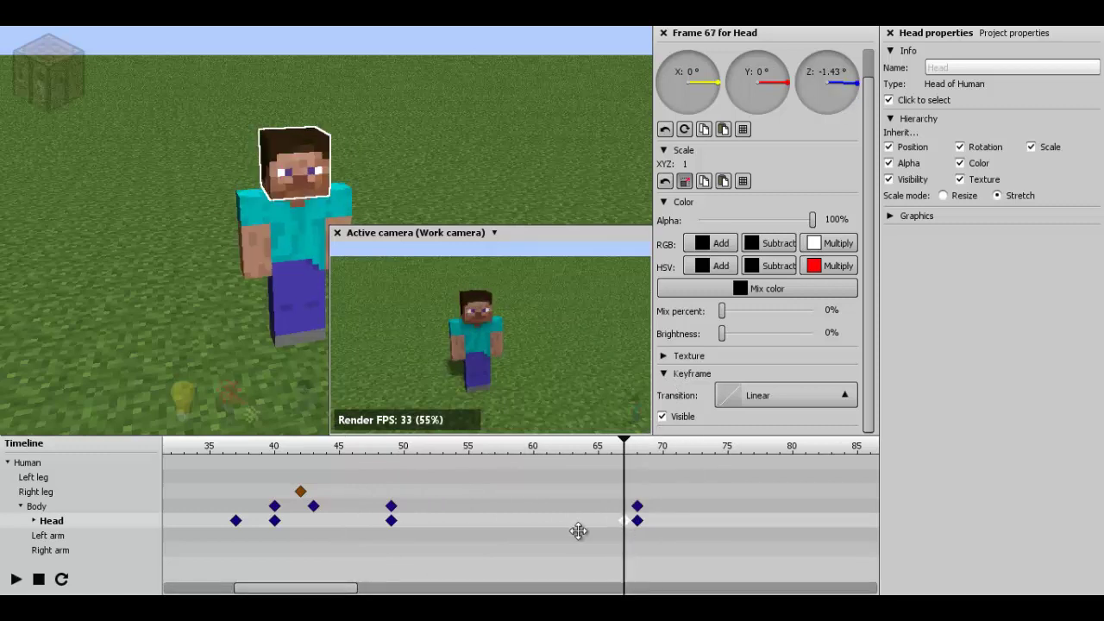
pyautogui.click(618, 505)
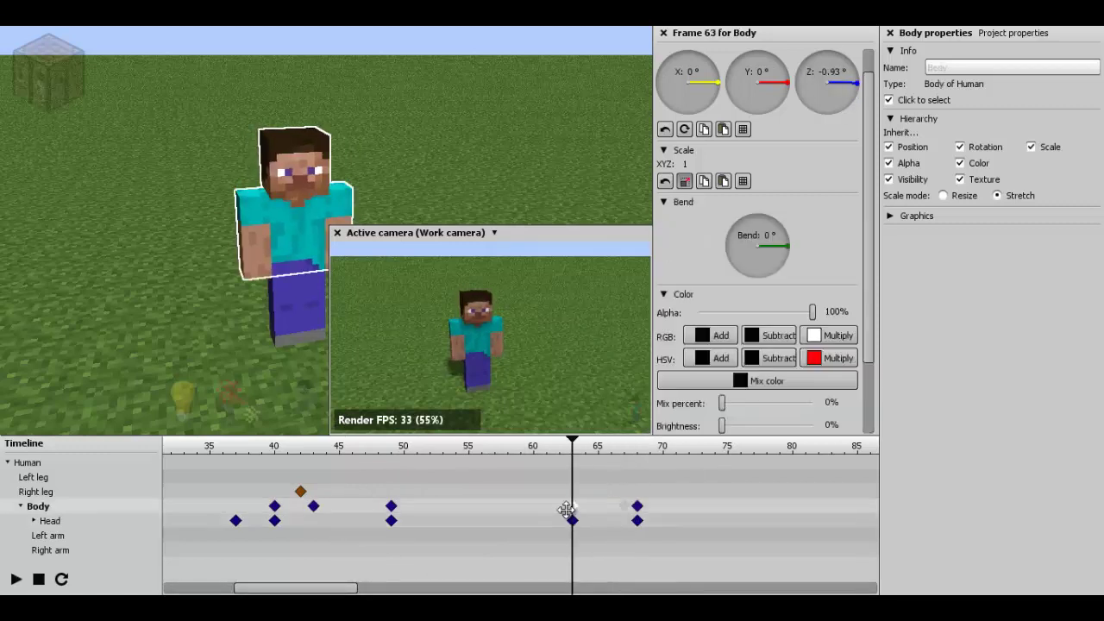
# Preview the body and head turning back to the front, playing from frame 44 and from frame 58.
pyautogui.press('space')
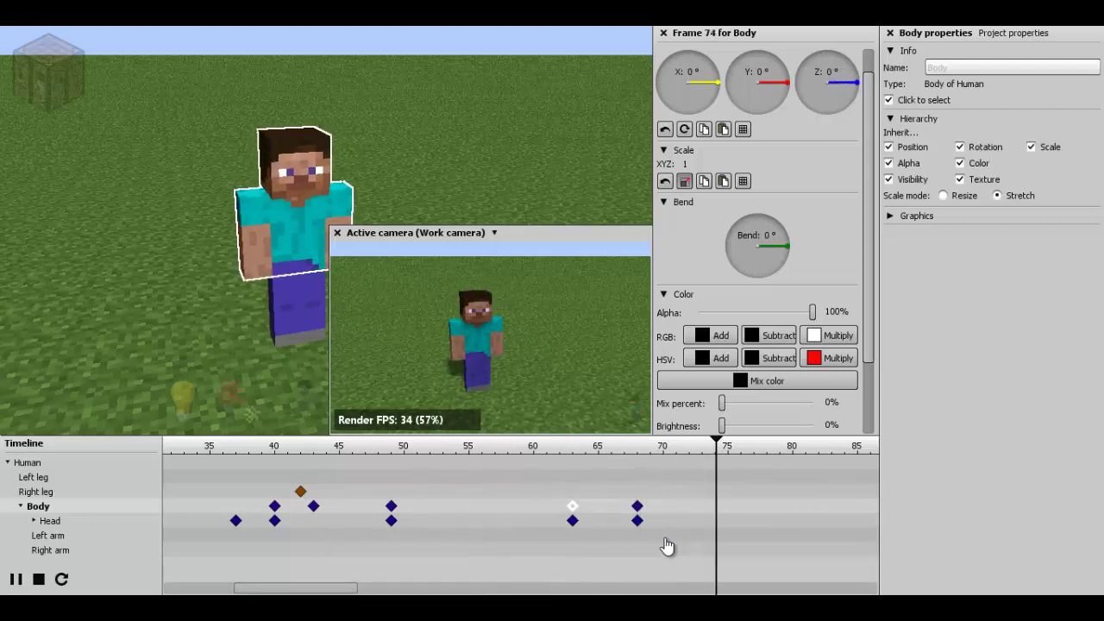
pyautogui.press('space')
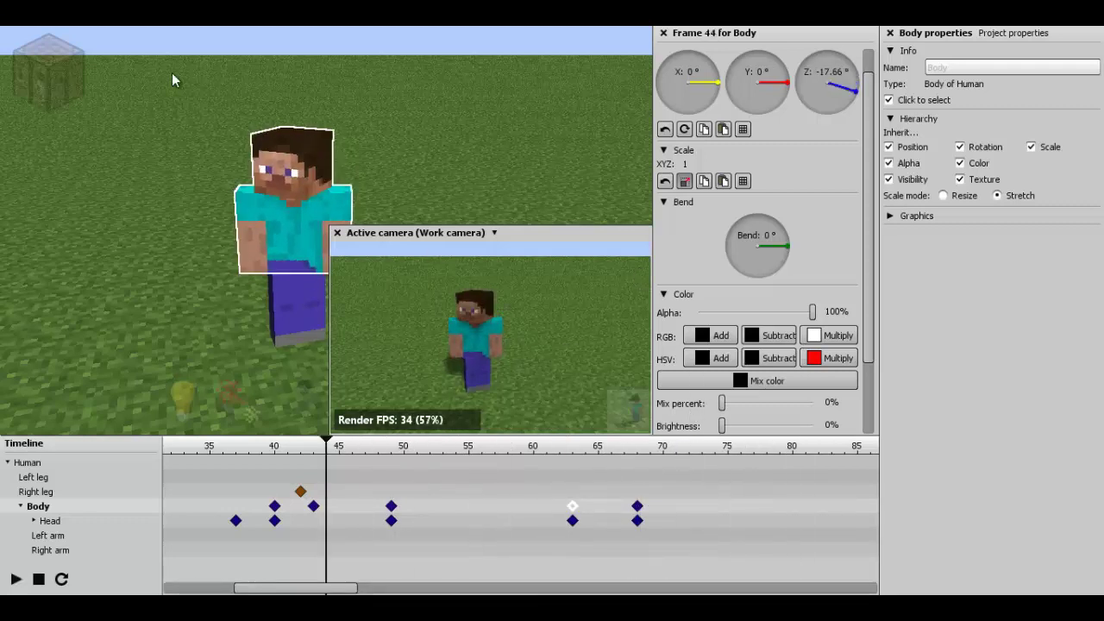
pyautogui.click(680, 457)
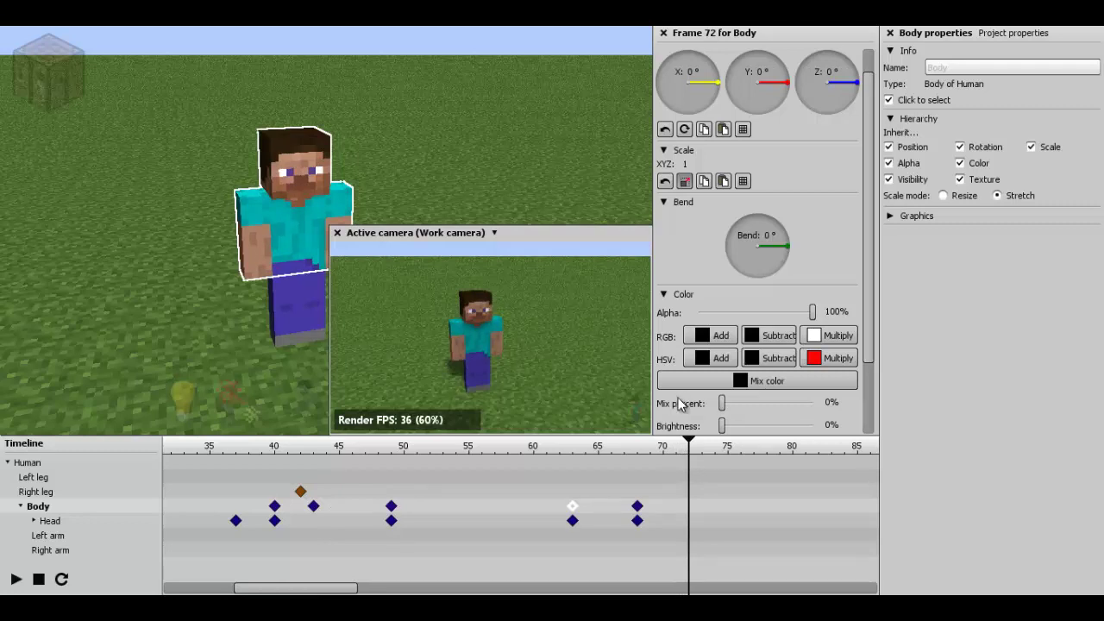
pyautogui.click(514, 491)
pyautogui.press('space')
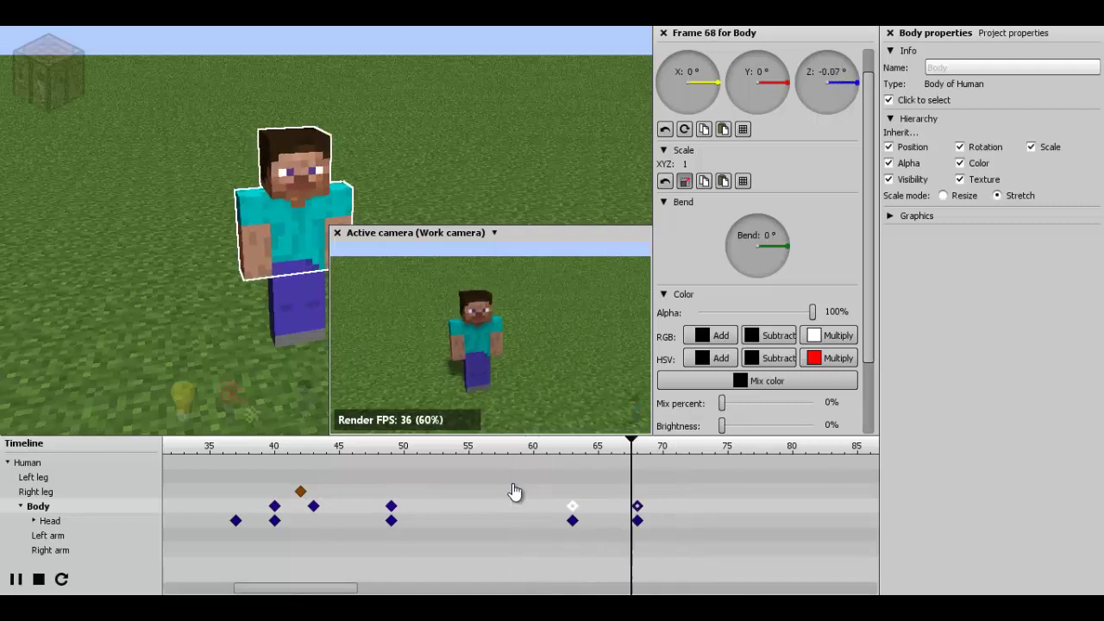
pyautogui.press('space')
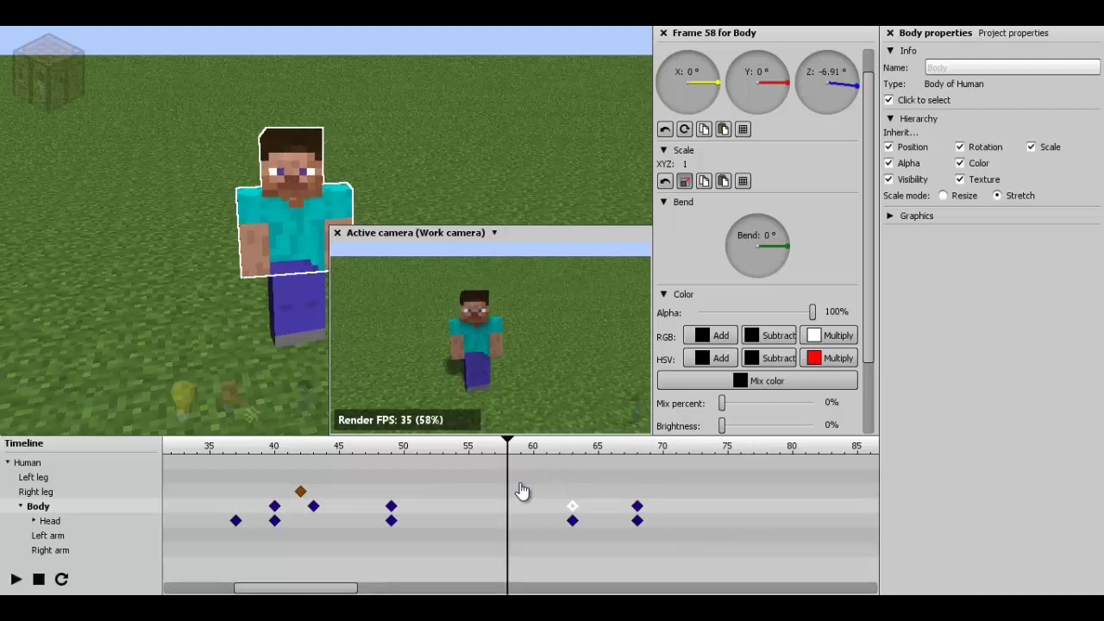
pyautogui.press('space')
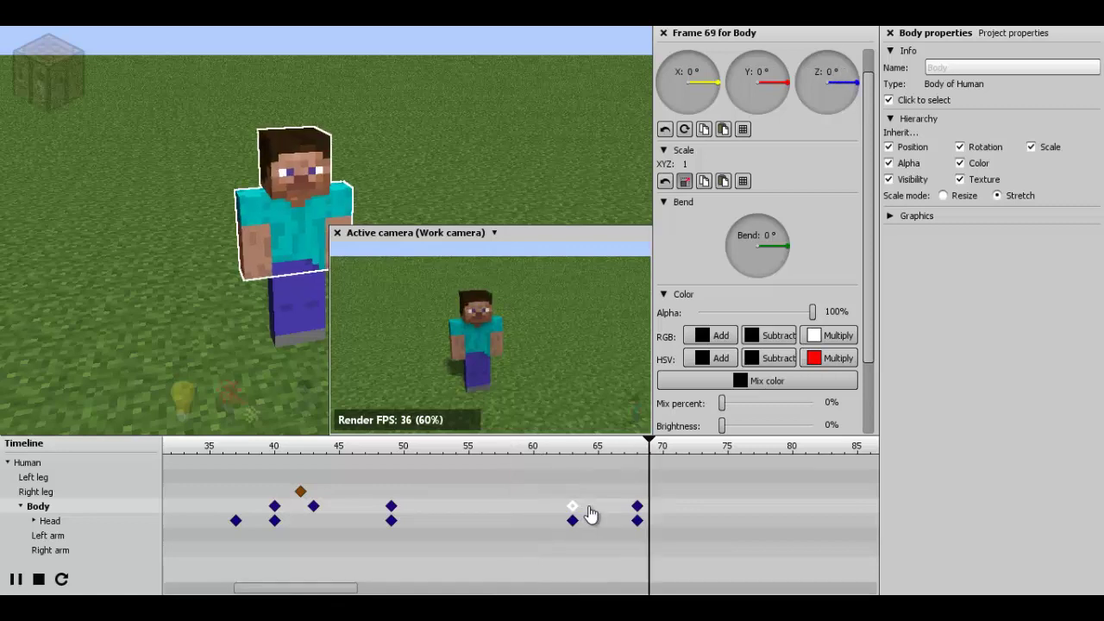
pyautogui.press('space')
pyautogui.press('space')
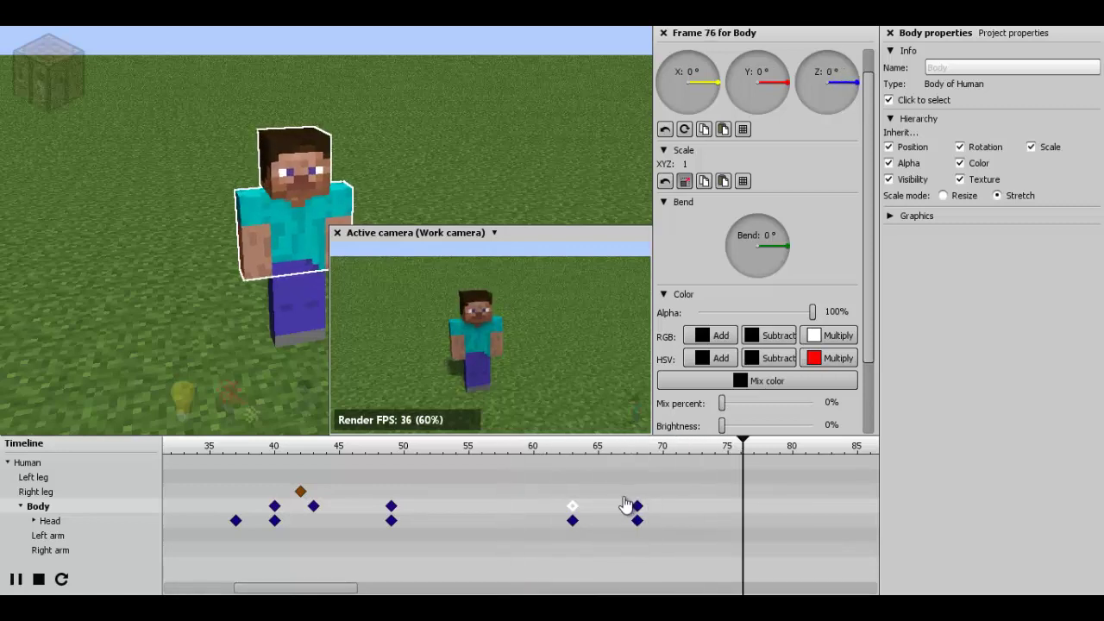
pyautogui.press('space')
# Reframe the character from another angle and replay the turn back from frame 58.
pyautogui.scroll(4, 486, 331)
pyautogui.moveTo(485, 331); pyautogui.dragTo(485, 334)
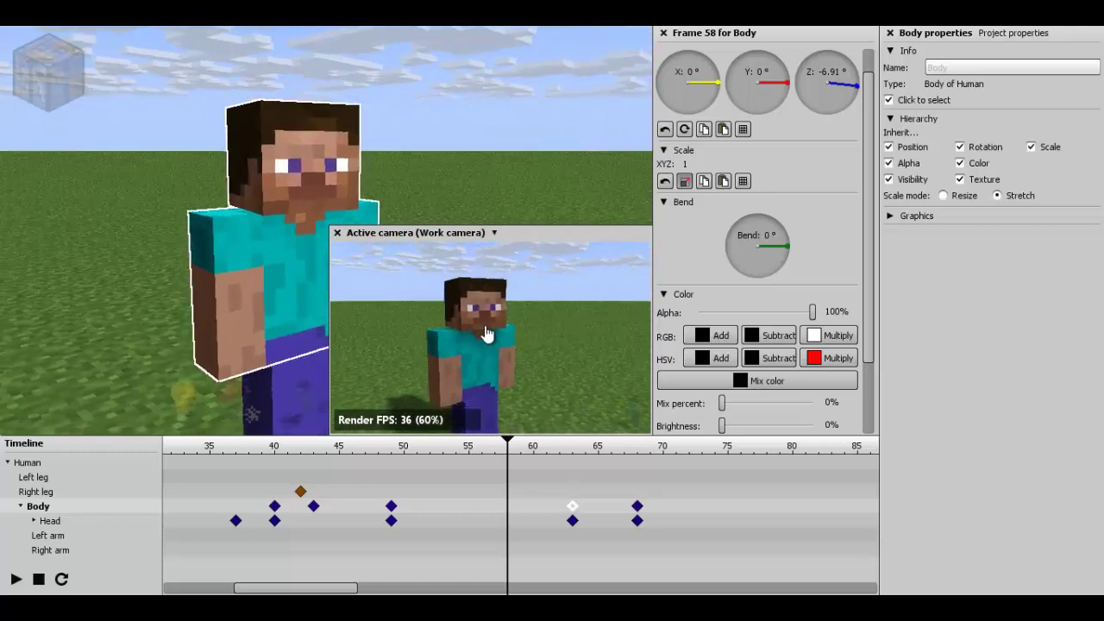
pyautogui.press('space')
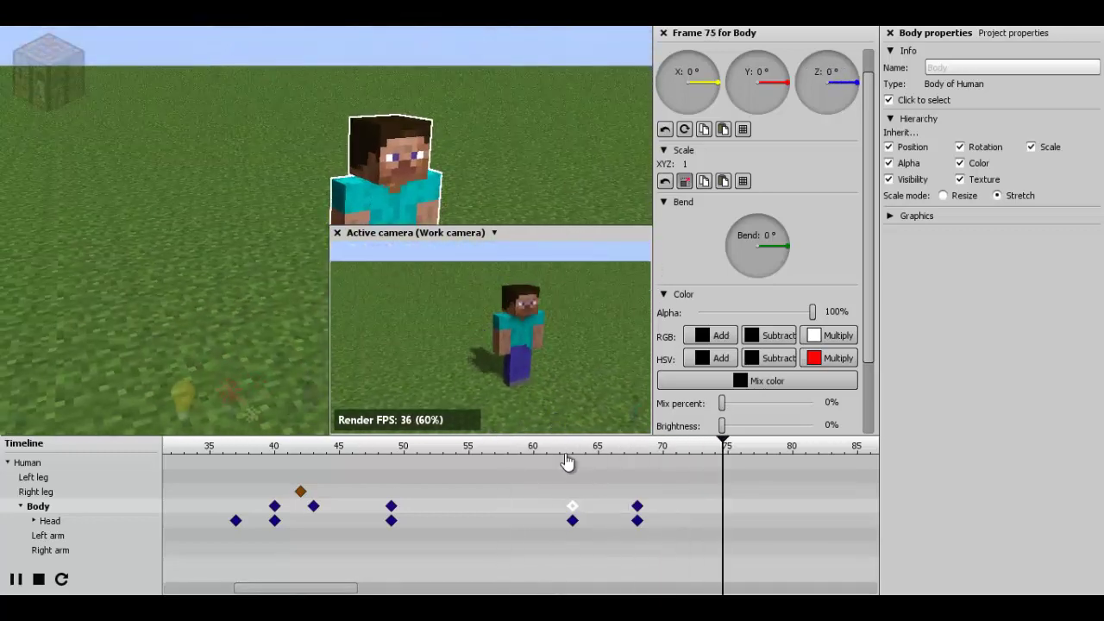
pyautogui.press('space')
# Move the Head and Body keyframes at frame 63 together to frame 65 and clear the selection.
pyautogui.moveTo(560, 488); pyautogui.dragTo(578, 537)
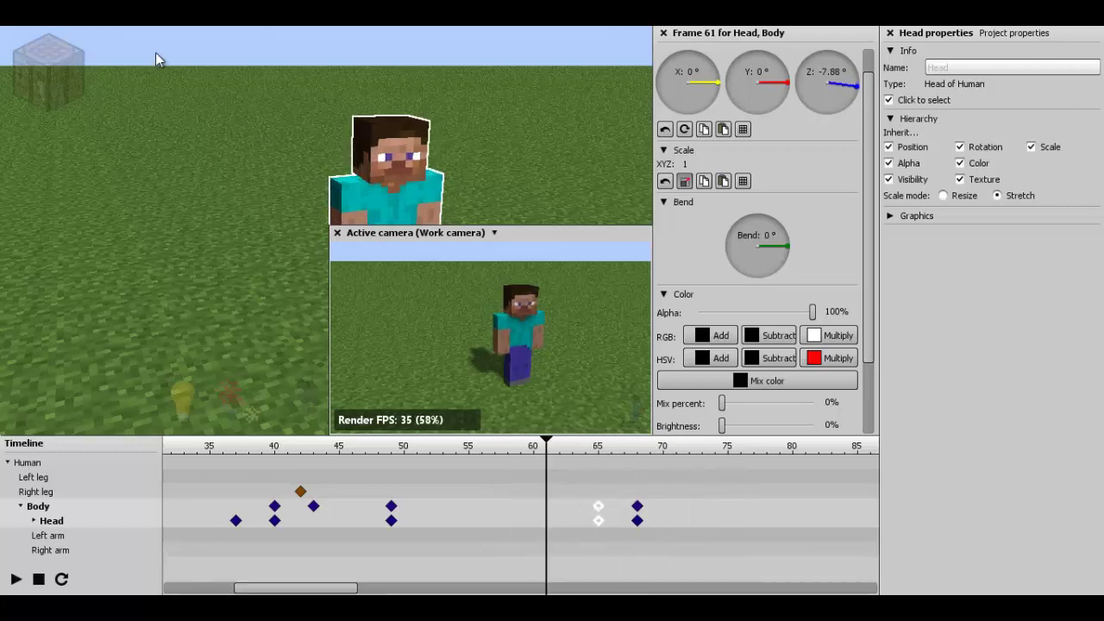
pyautogui.click(126, 45)
pyautogui.scroll(-20, 727, 334)
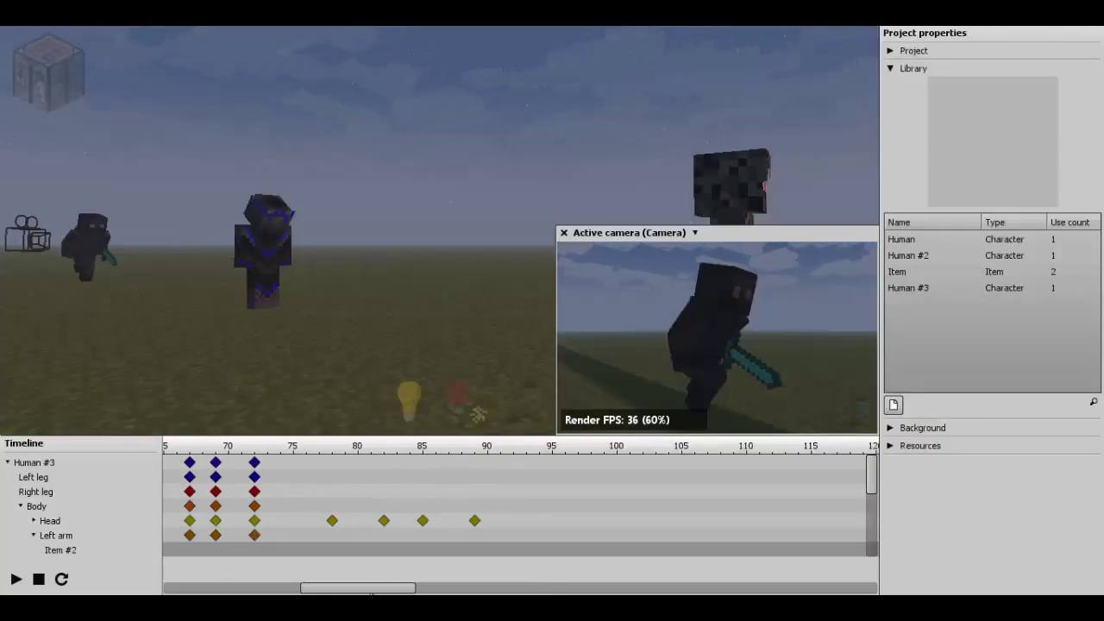
# Scrub through the sword fight scene from frame 0 to about frame 50, checking the Human #3 keyframes and poses.
pyautogui.moveTo(371, 592); pyautogui.dragTo(229, 577)
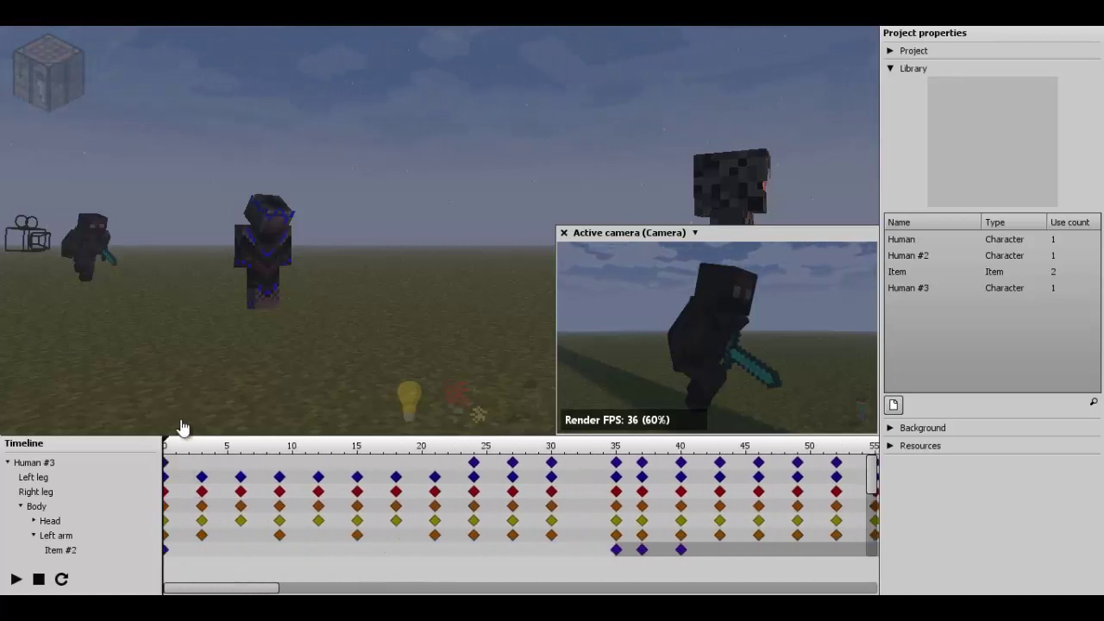
pyautogui.moveTo(434, 226); pyautogui.dragTo(434, 226)
pyautogui.moveTo(435, 233); pyautogui.dragTo(435, 233, button='right')
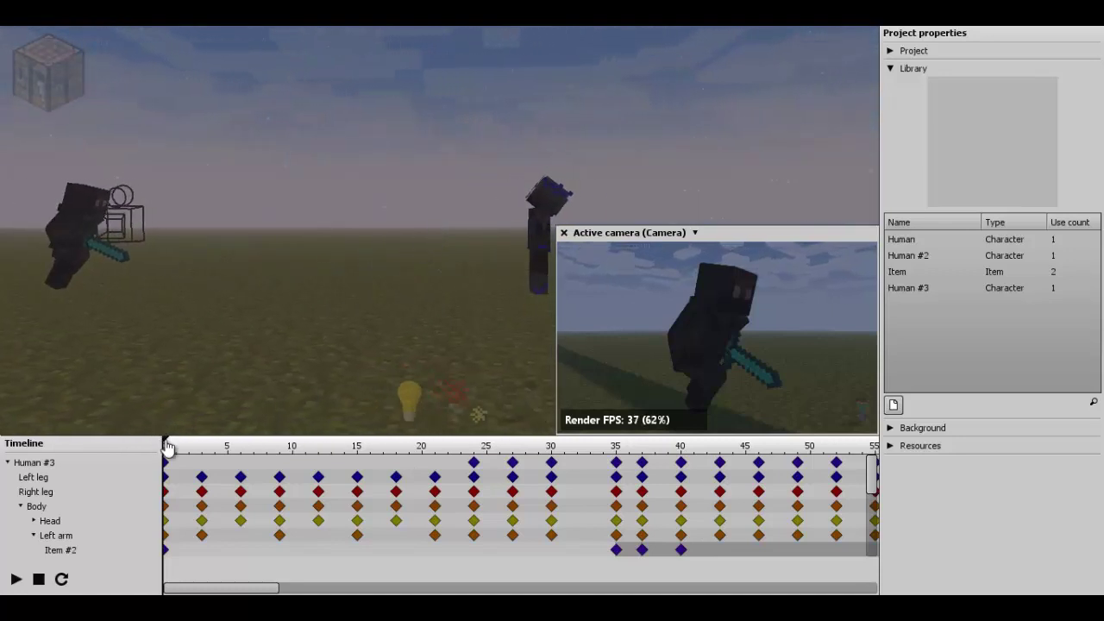
pyautogui.moveTo(168, 448); pyautogui.dragTo(815, 537)
pyautogui.moveTo(449, 238); pyautogui.dragTo(427, 232)
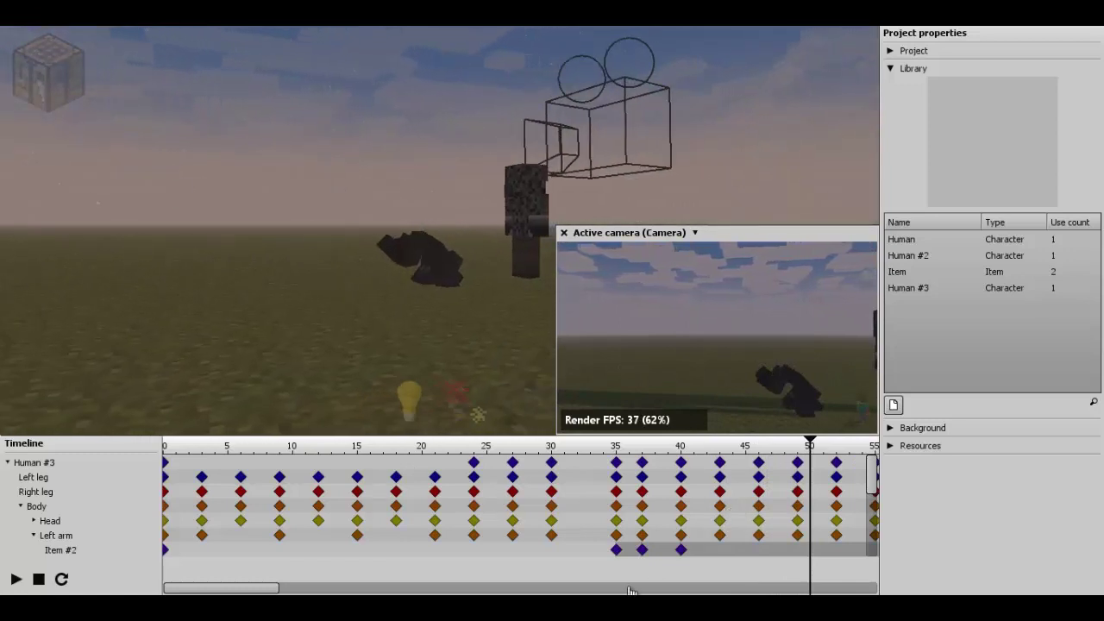
# Scrub back and forth through the later frames of the fight scene and bring the timeline back to its beginning.
pyautogui.moveTo(295, 587); pyautogui.dragTo(344, 587)
pyautogui.moveTo(455, 465); pyautogui.dragTo(614, 456)
pyautogui.moveTo(445, 224); pyautogui.dragTo(431, 224)
pyautogui.moveTo(636, 454); pyautogui.dragTo(421, 503)
pyautogui.moveTo(244, 591); pyautogui.dragTo(188, 592)
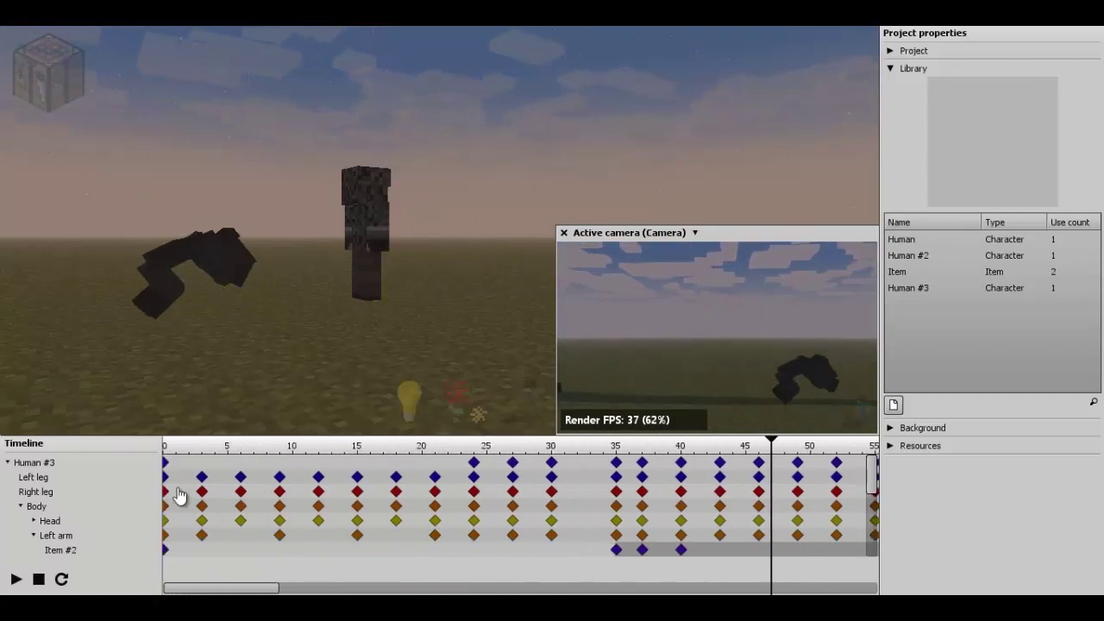
# Play the fight scene from frame 0 in a wide view of all three characters.
pyautogui.click(164, 446)
pyautogui.moveTo(428, 228); pyautogui.dragTo(433, 226)
pyautogui.moveTo(434, 233); pyautogui.dragTo(434, 233, button='right')
pyautogui.press('space')
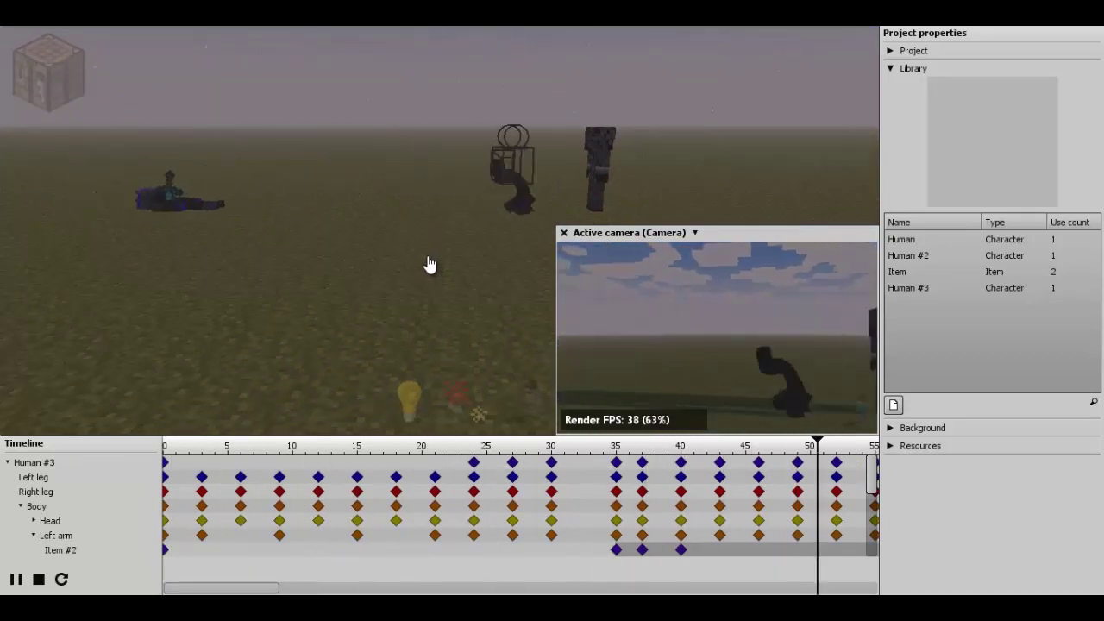
pyautogui.press('space')
pyautogui.press('space')
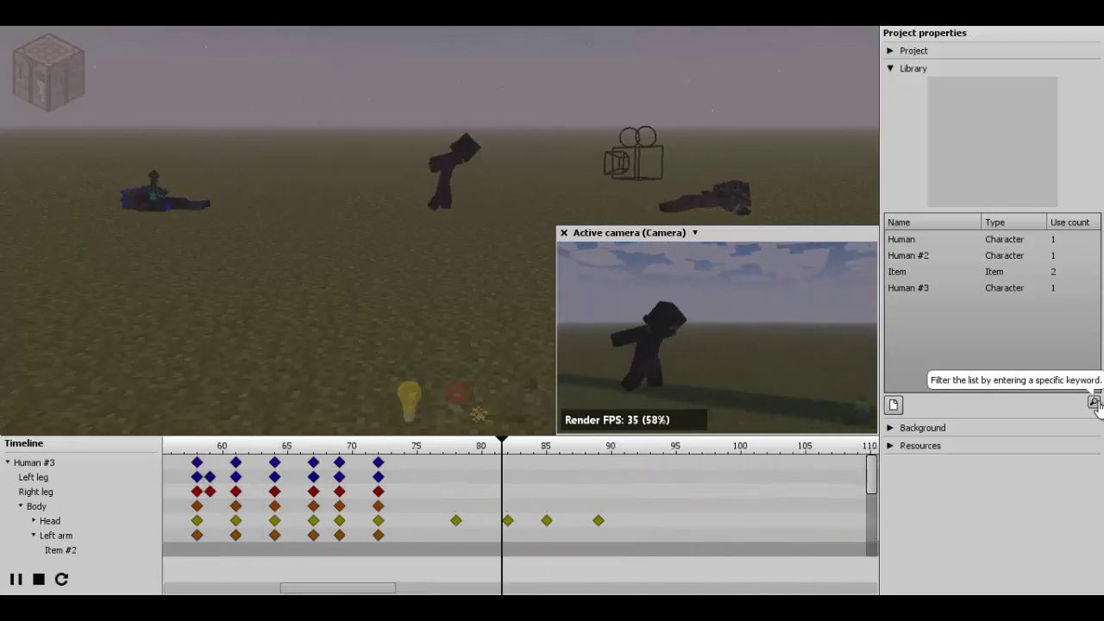
pyautogui.press('space')
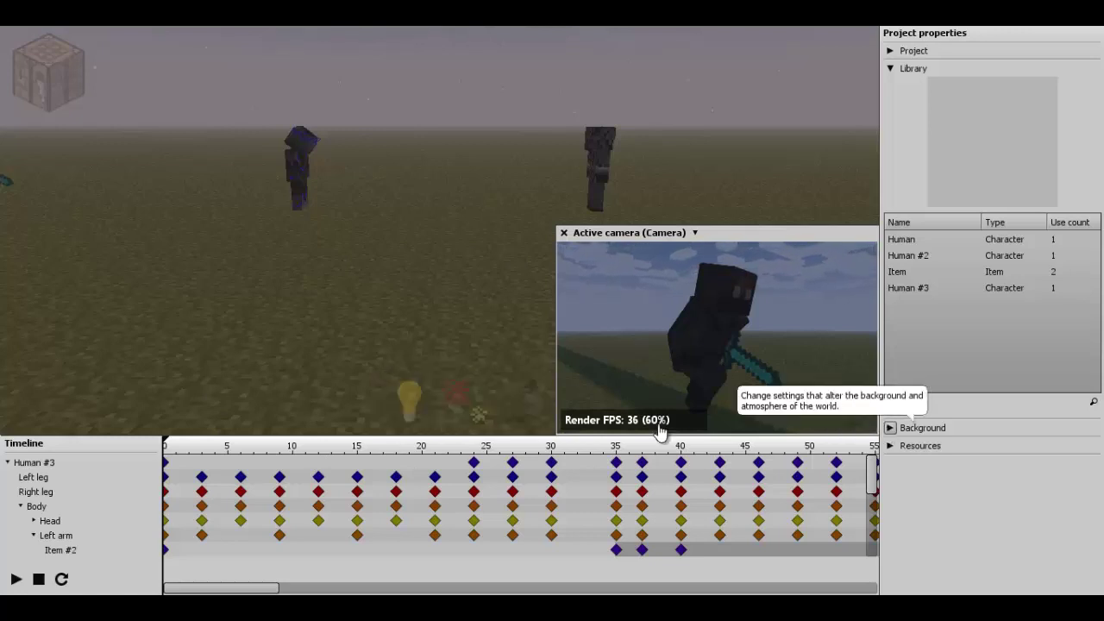
# Move the work view around the sword-carrying character at frame 0 and play the scene from the start.
pyautogui.moveTo(430, 223)
pyautogui.mouseDown(button='right')
pyautogui.moveTo(429, 212)
pyautogui.moveTo(428, 231)
pyautogui.moveTo(449, 236)
pyautogui.moveTo(431, 226)
pyautogui.mouseUp(button='right')
pyautogui.press('w')
pyautogui.press('a')
pyautogui.press('d')
pyautogui.moveTo(380, 445); pyautogui.dragTo(108, 417)
pyautogui.moveTo(435, 232); pyautogui.dragTo(437, 220)
pyautogui.scroll(3, 436, 232)
pyautogui.moveTo(436, 221); pyautogui.dragTo(377, 204, button='right')
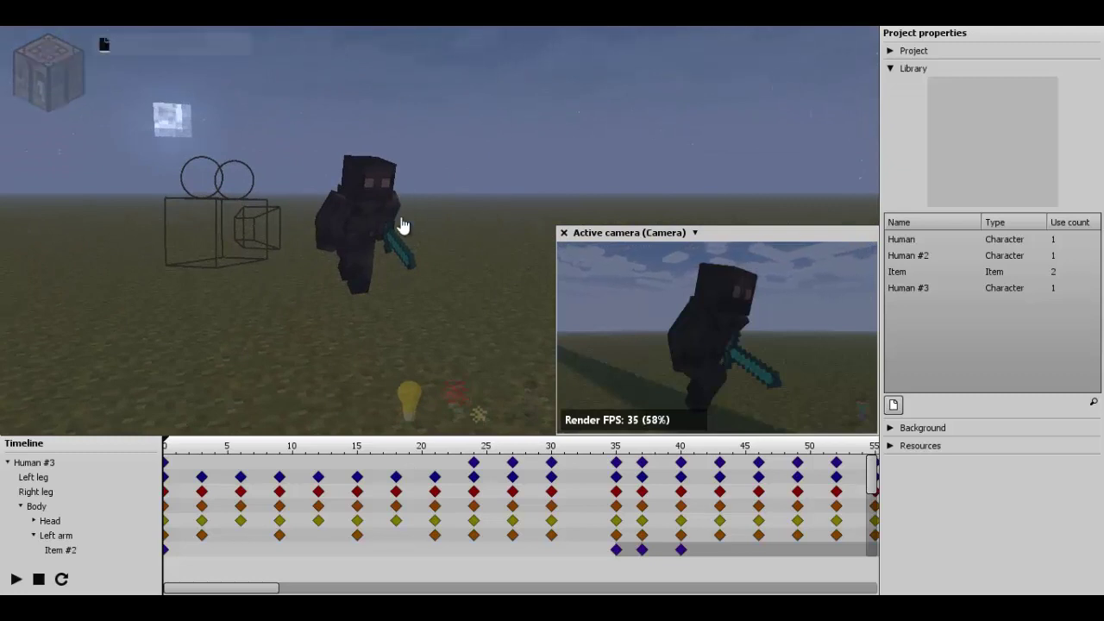
pyautogui.moveTo(384, 294); pyautogui.dragTo(434, 233, button='right')
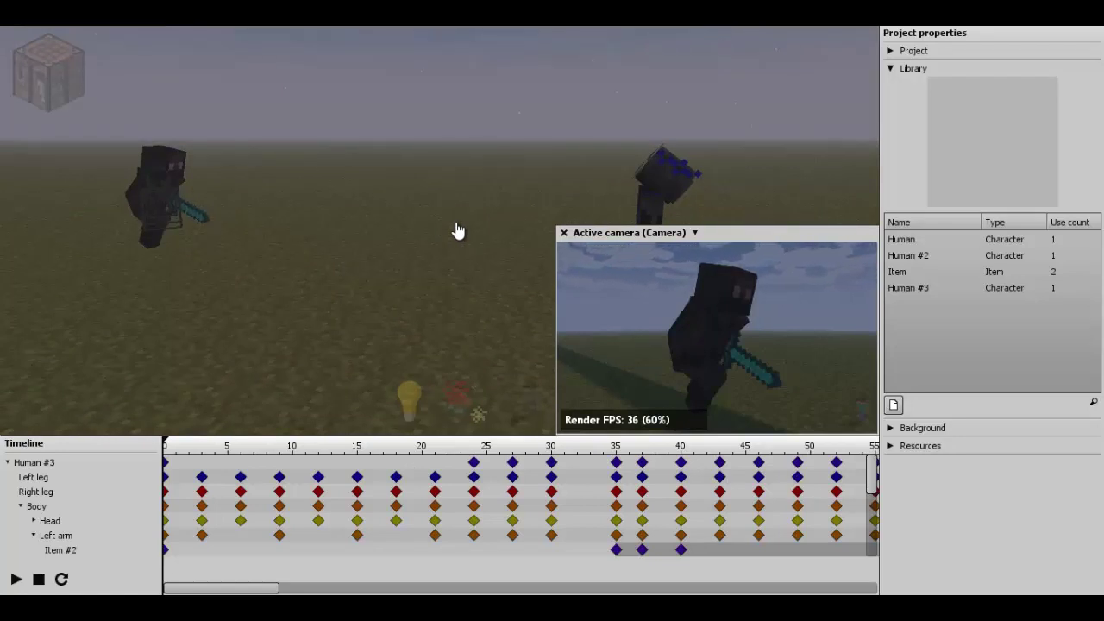
pyautogui.press('space')
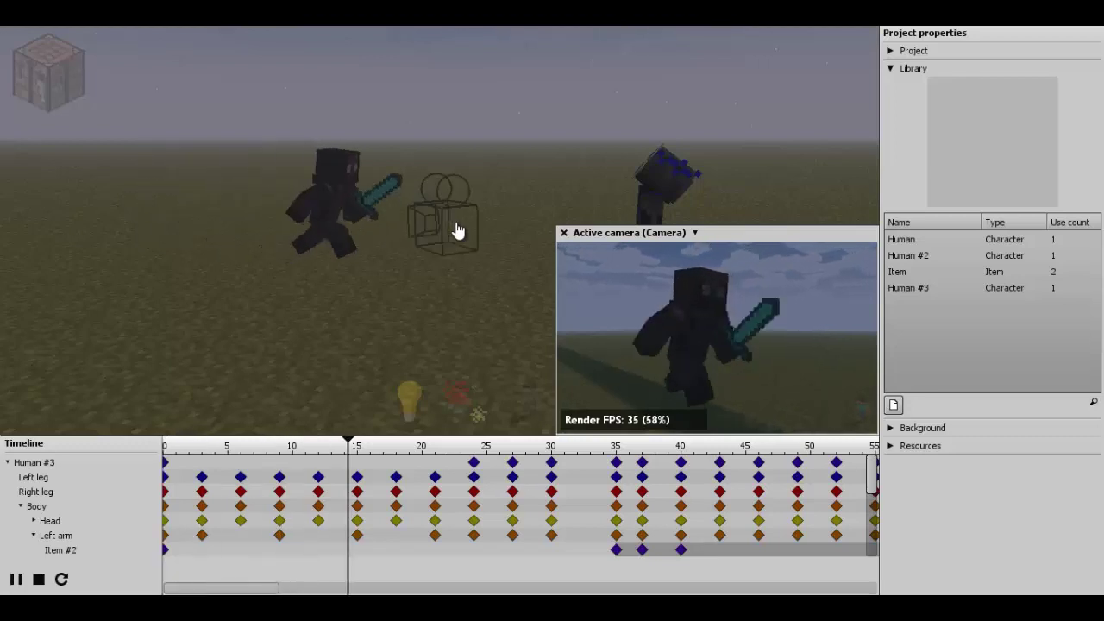